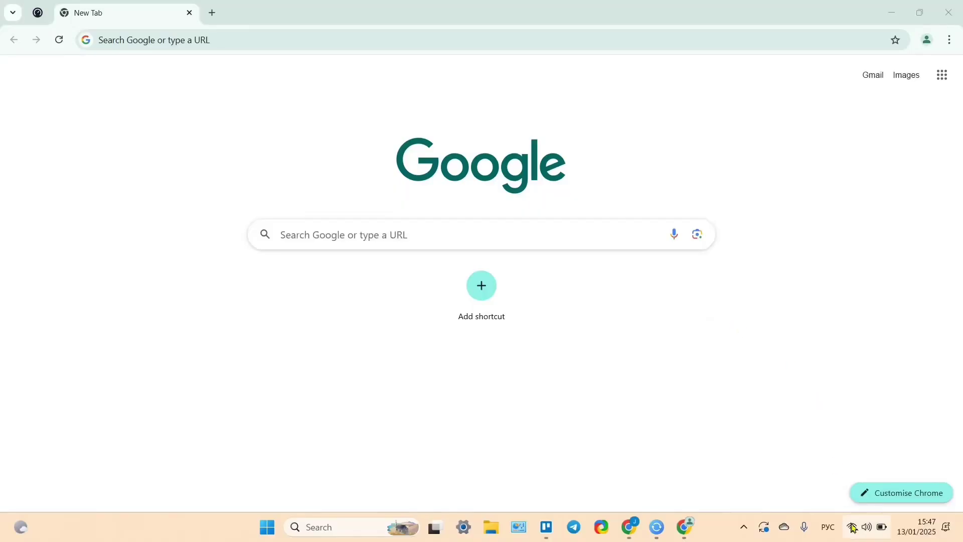
Join the open TP-Link_Extender network from the Windows 11 Wi-Fi list.
click(854, 530)
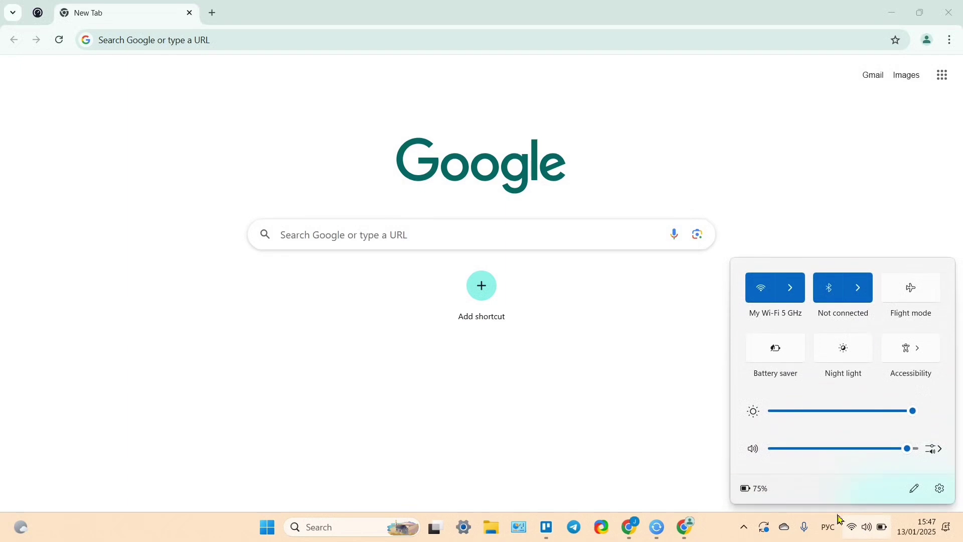
click(793, 288)
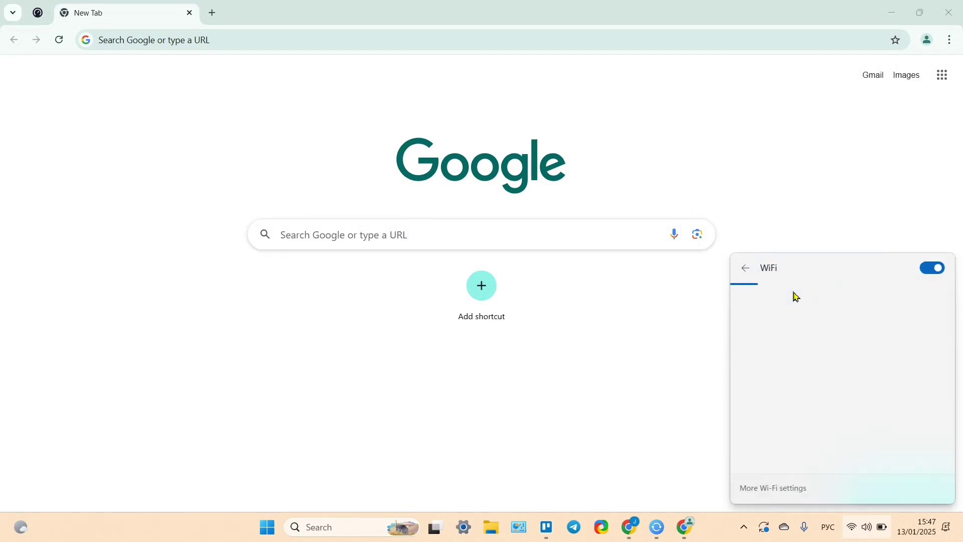
scroll(806, 342, down, 2)
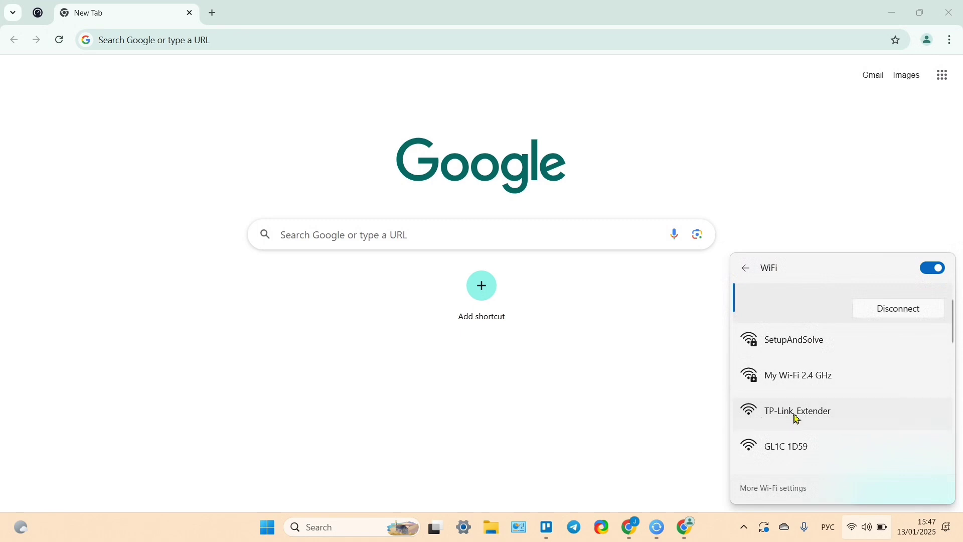
click(799, 420)
click(900, 457)
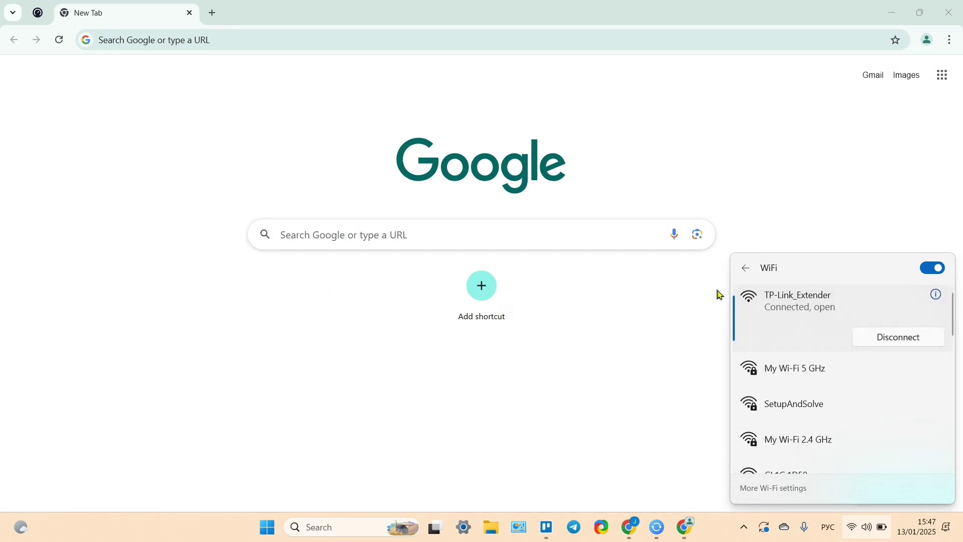
click(213, 40)
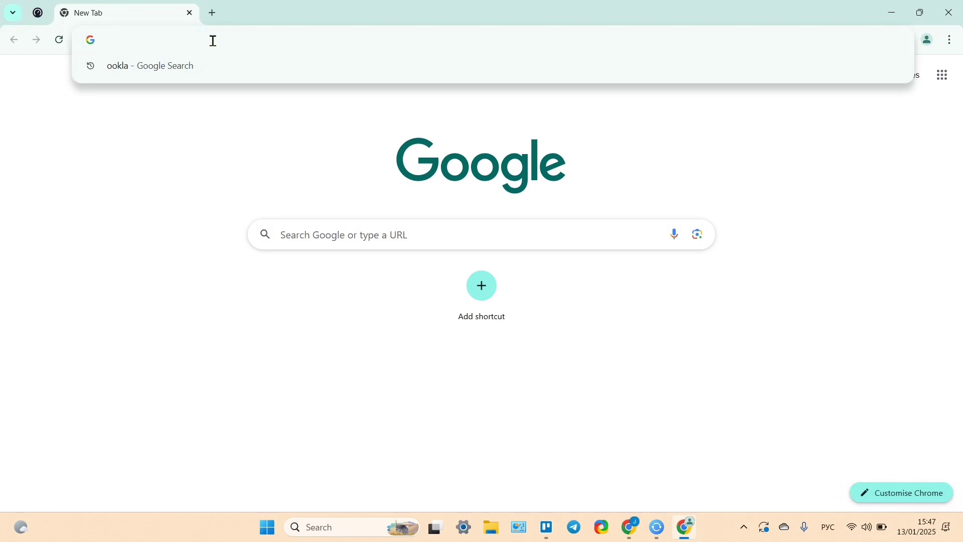
Load 192.168.0.254 in Chrome to reach the RE315 login page.
text(1)
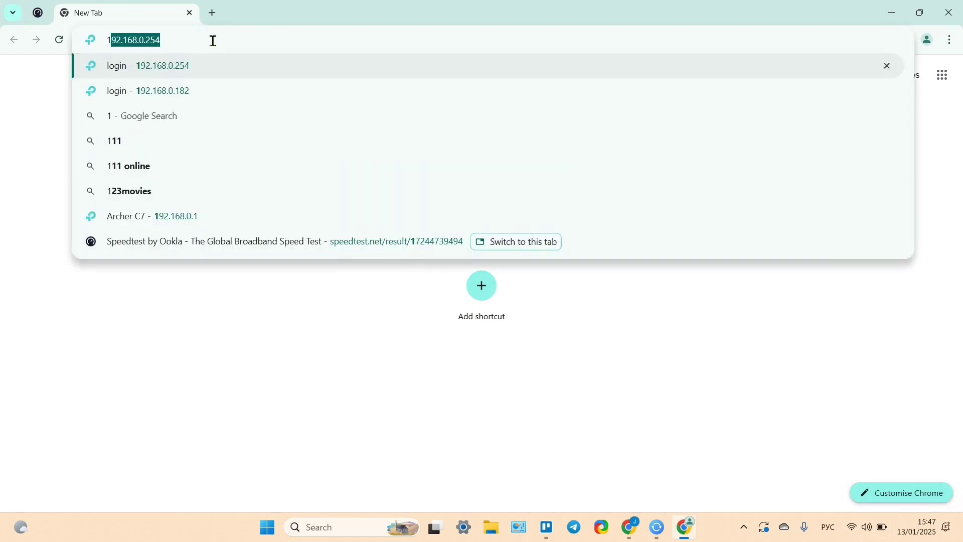
text(92)
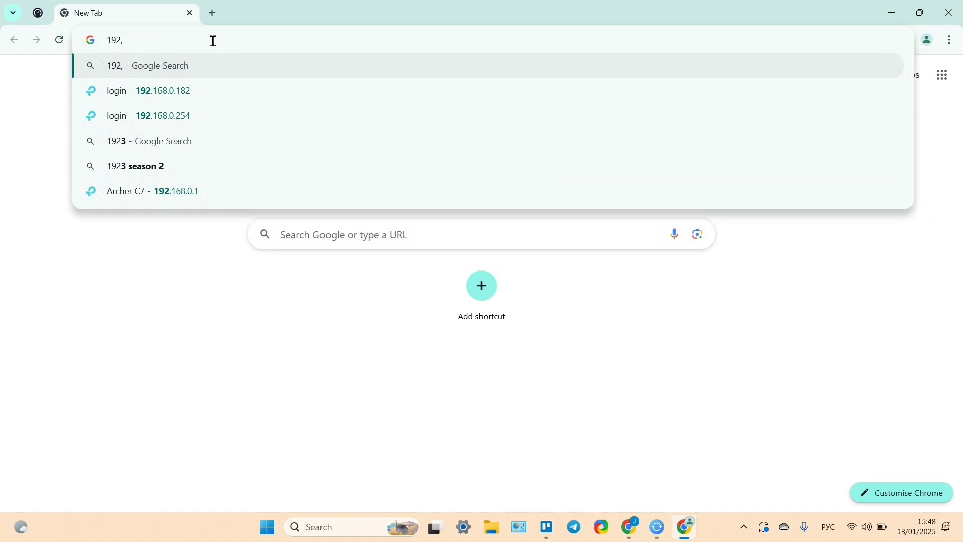
key(alt+shift)
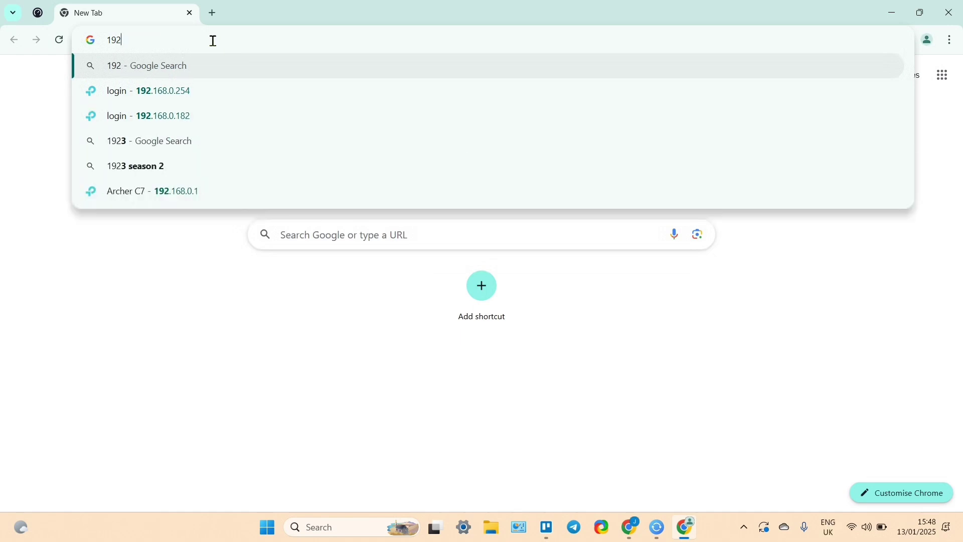
text(.1)
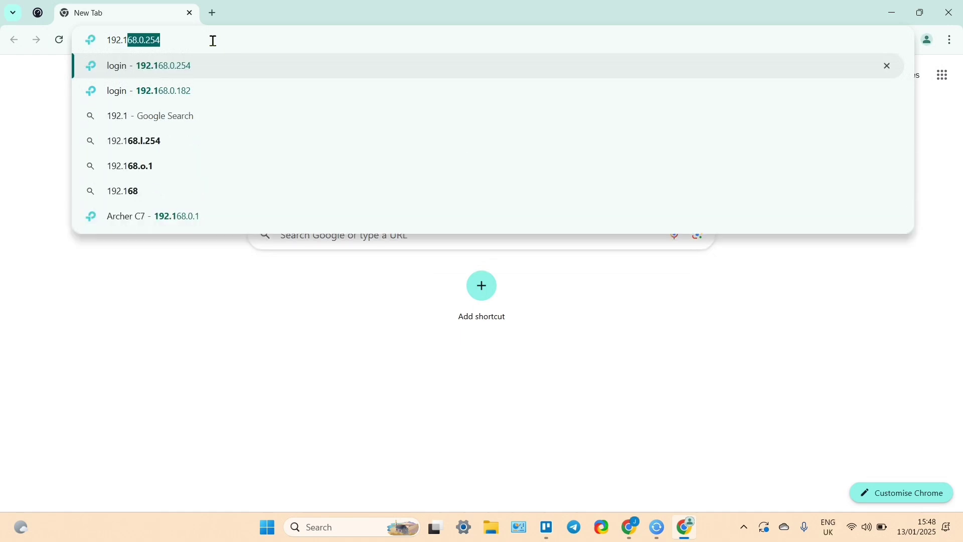
text(68.)
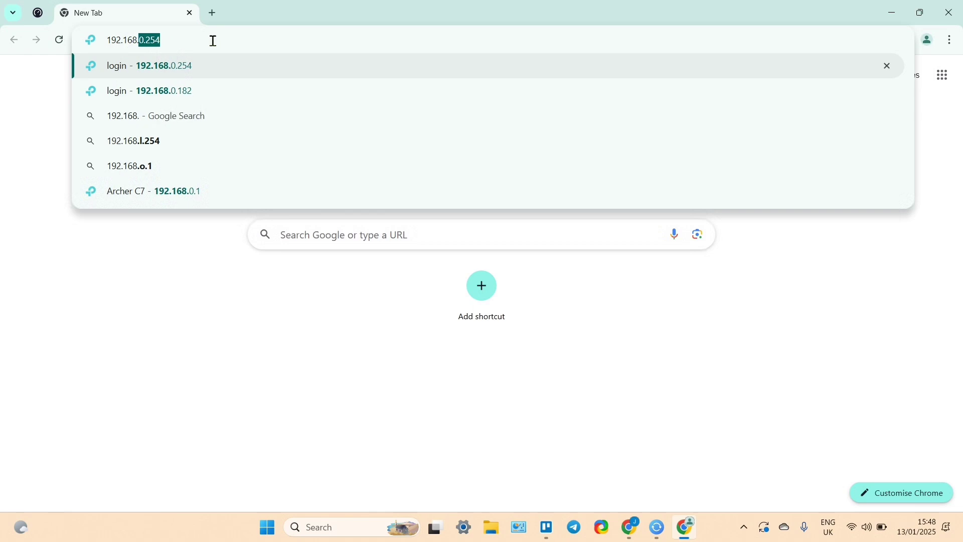
text(0.2)
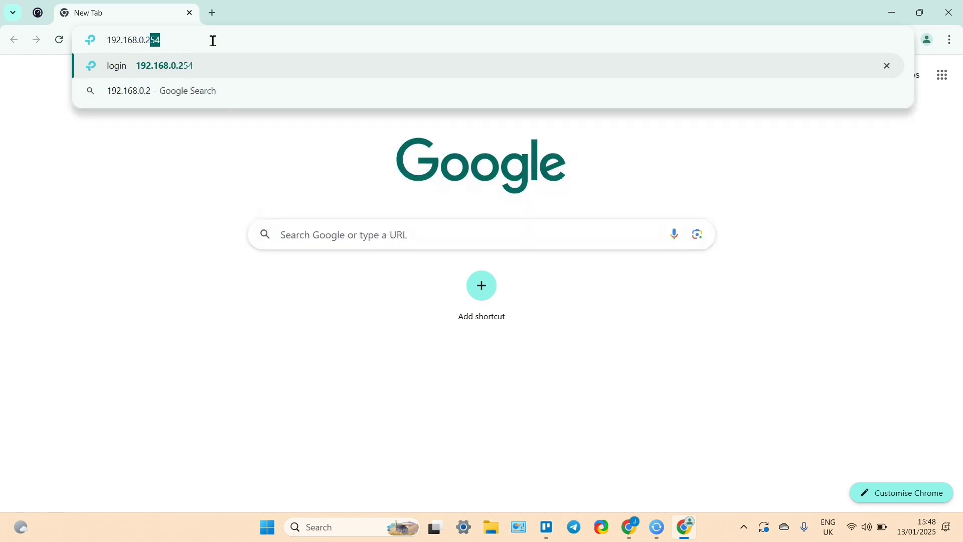
text(54)
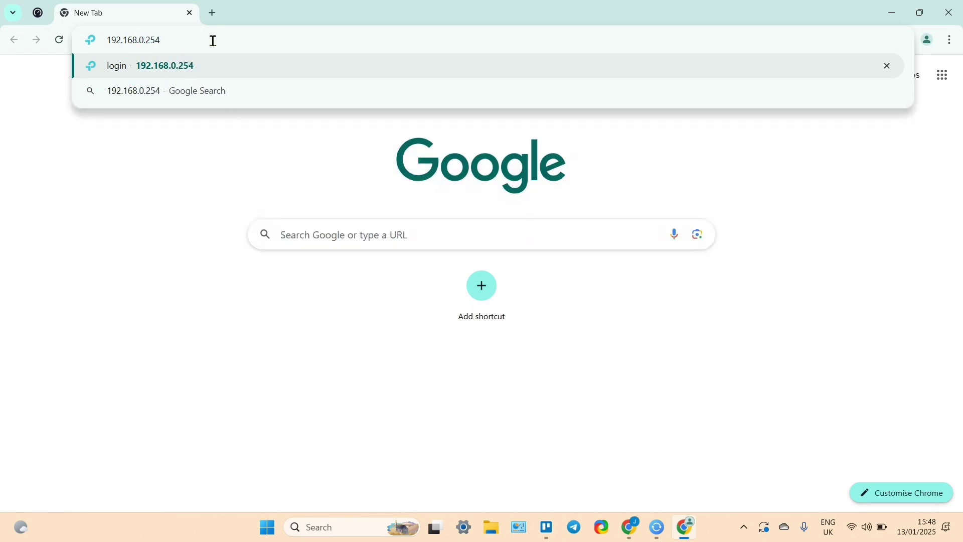
key(Return)
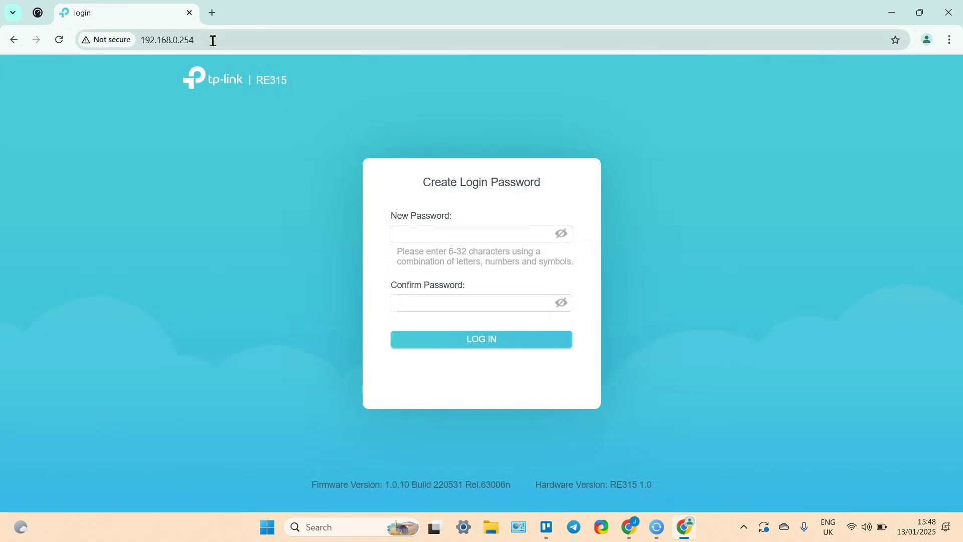
Create and confirm the administrator password, then log in with it.
click(422, 229)
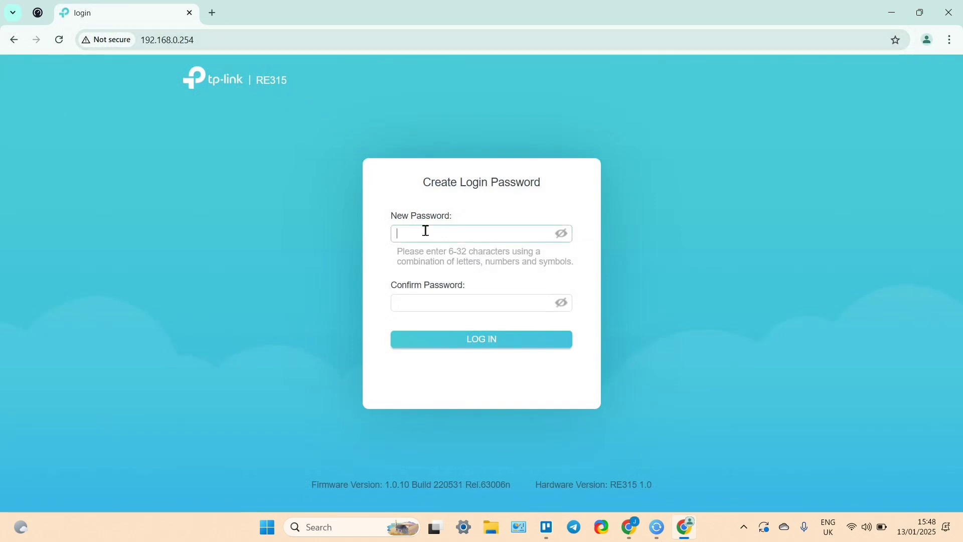
click(561, 234)
click(562, 294)
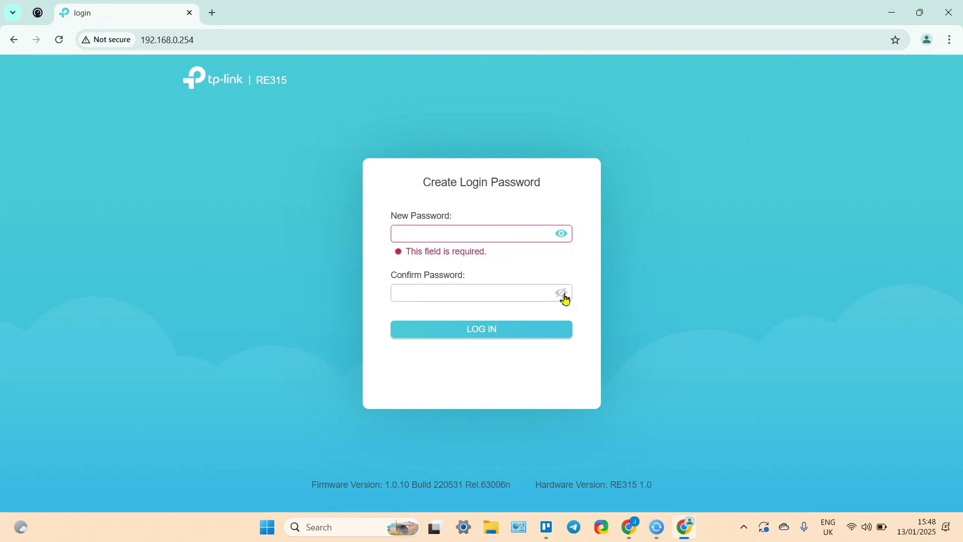
click(460, 232)
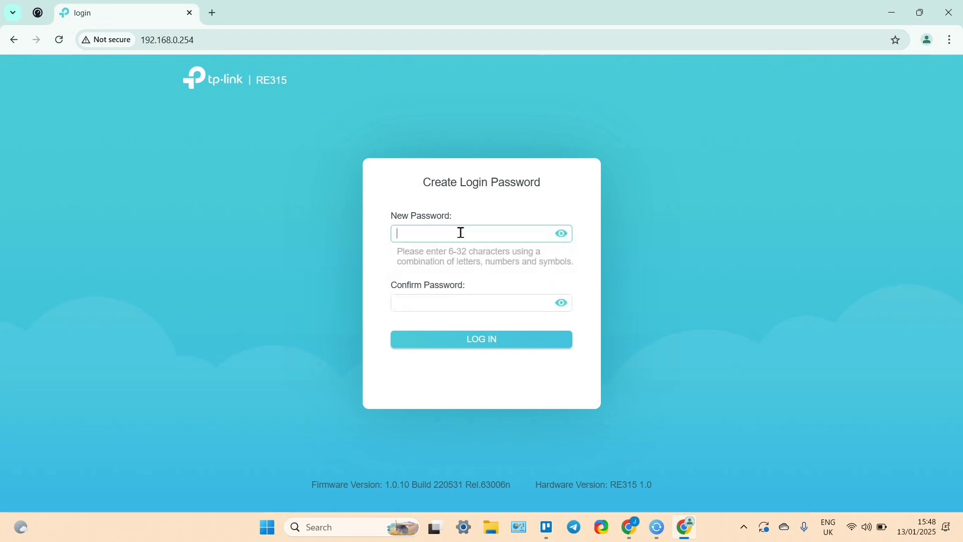
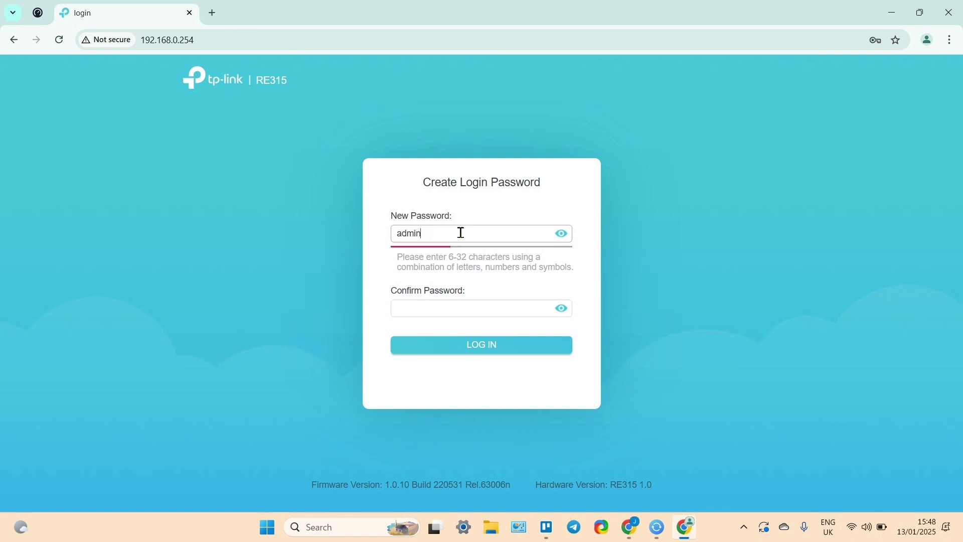
key(Tab)
click(482, 351)
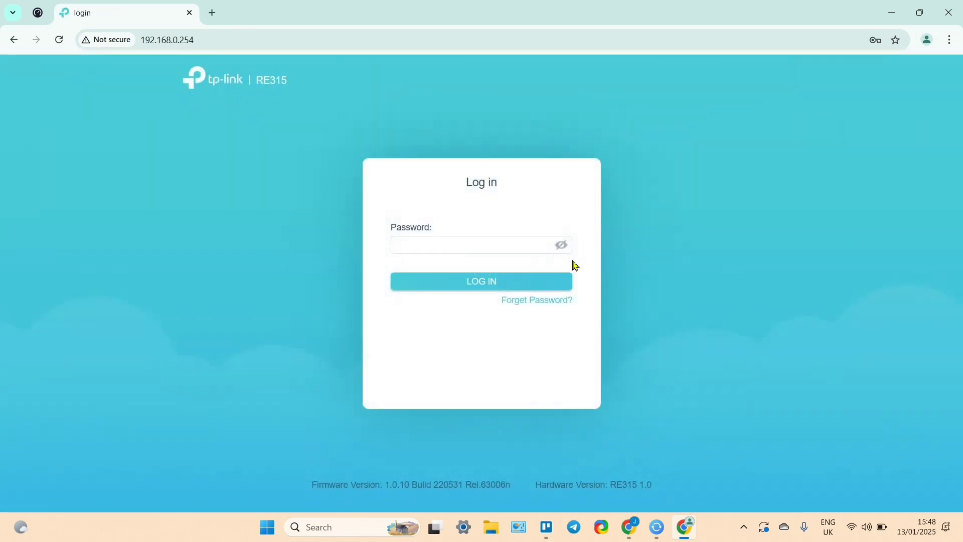
click(563, 248)
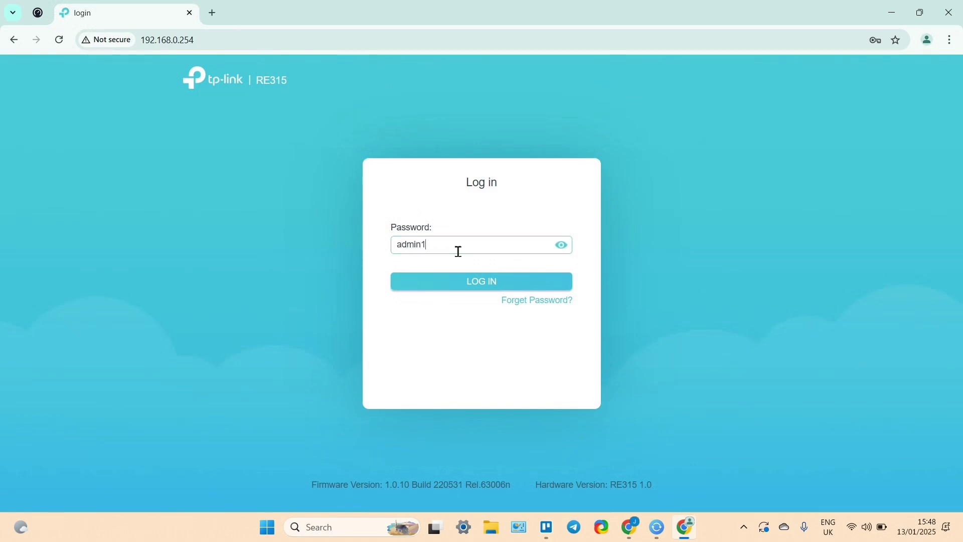
click(462, 284)
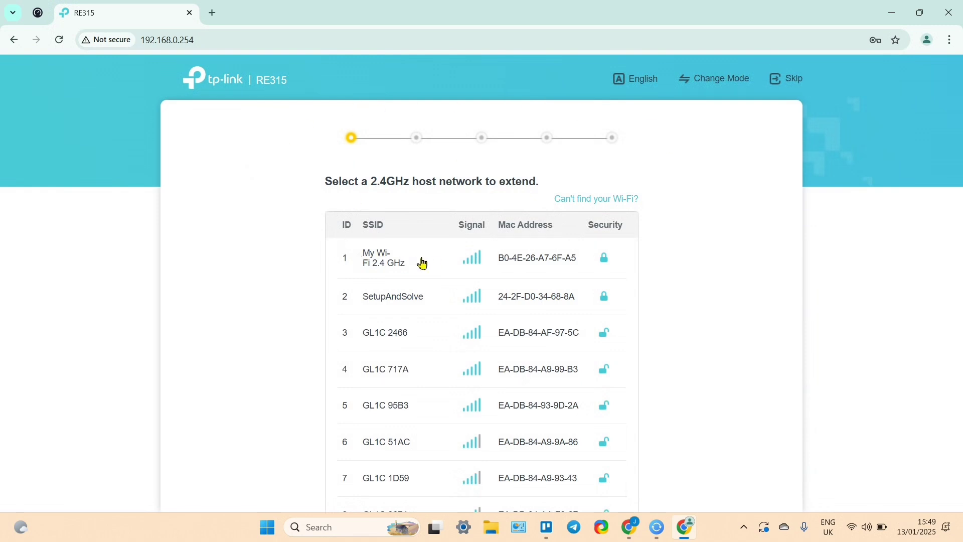
Choose My Wi-Fi 2.4 GHz as the 2.4GHz host and enter its password.
click(379, 263)
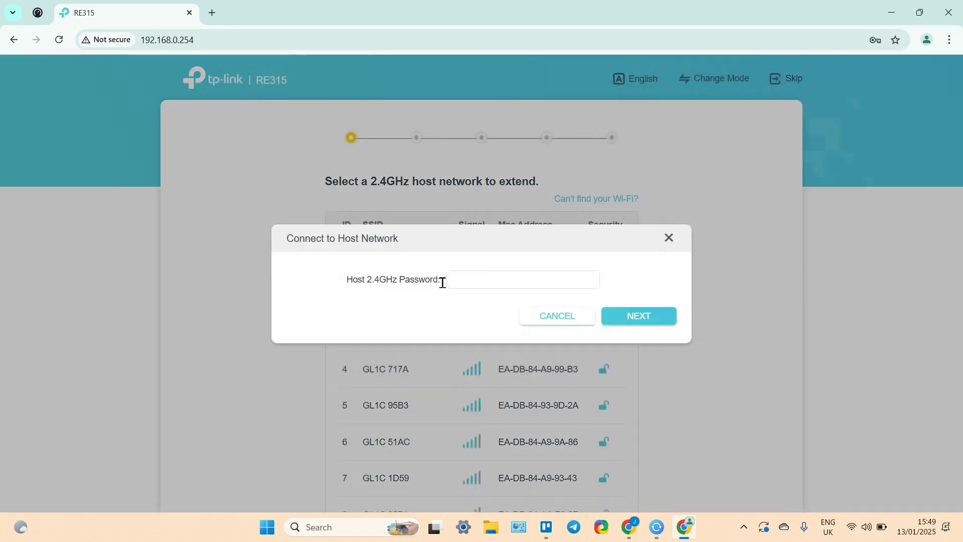
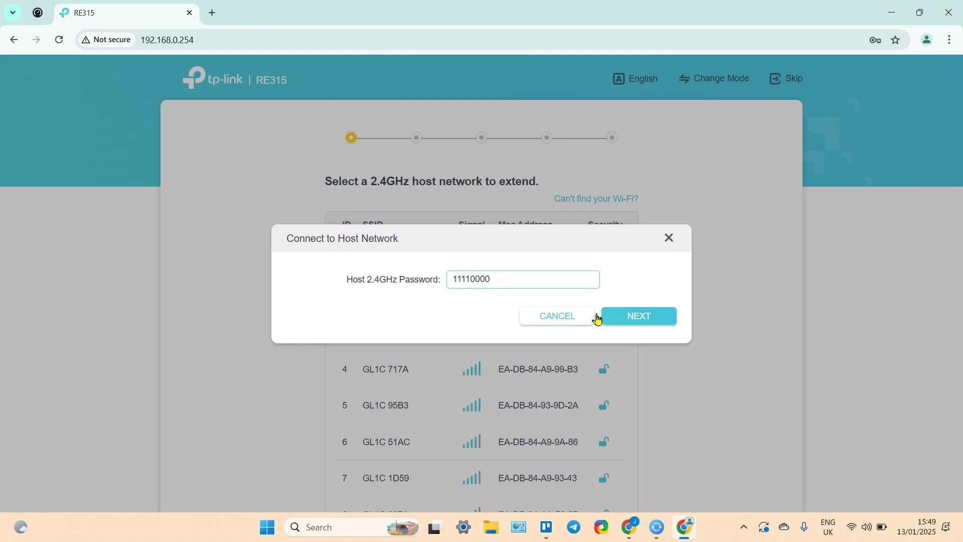
click(629, 322)
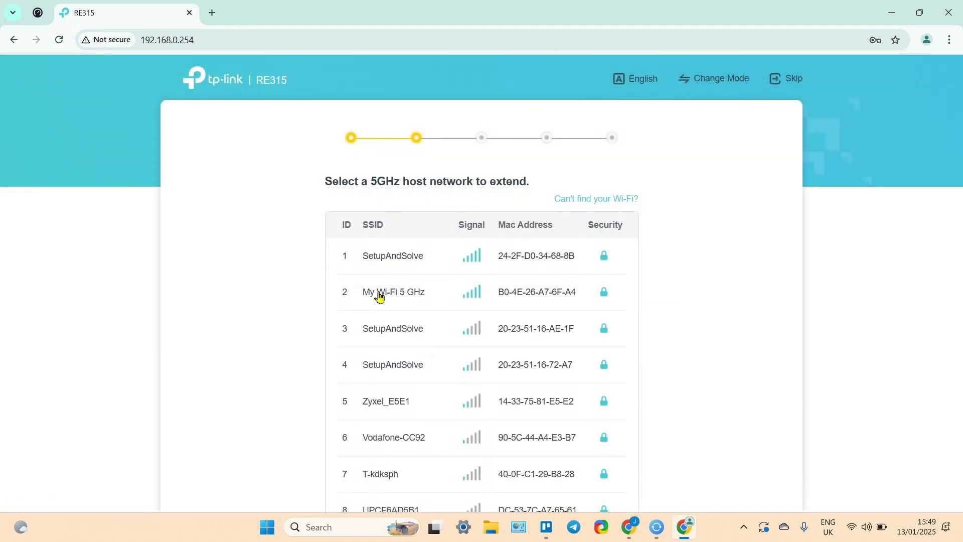
Select My Wi-Fi 5 GHz as the 5GHz host and enter its password.
click(374, 297)
click(467, 282)
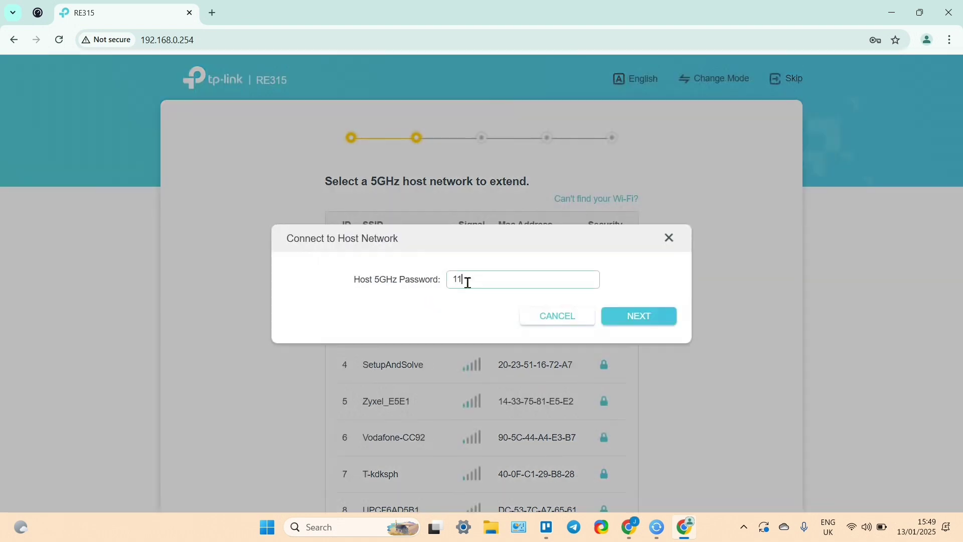
click(646, 322)
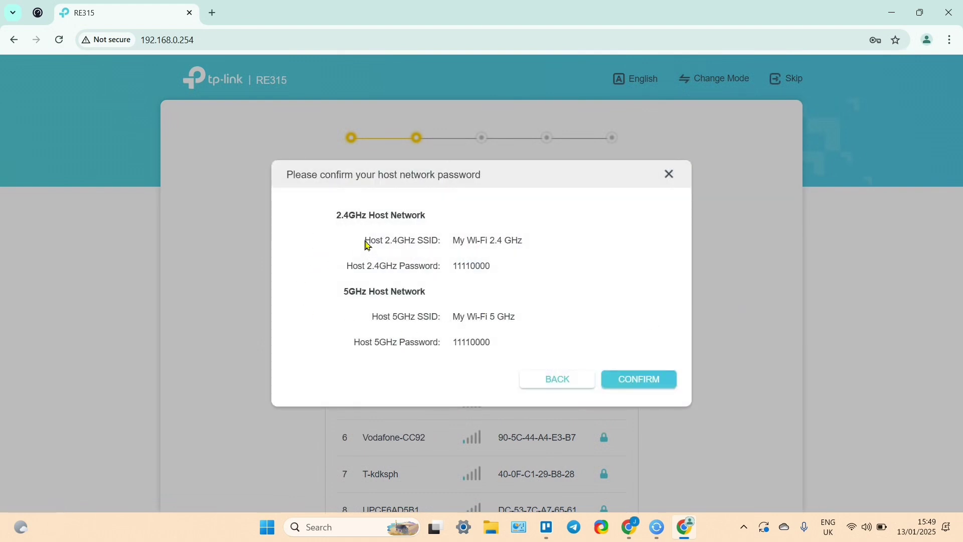
Check both host passwords in the summary and confirm the host details.
drag(458, 266, 504, 311)
double_click(480, 341)
click(572, 324)
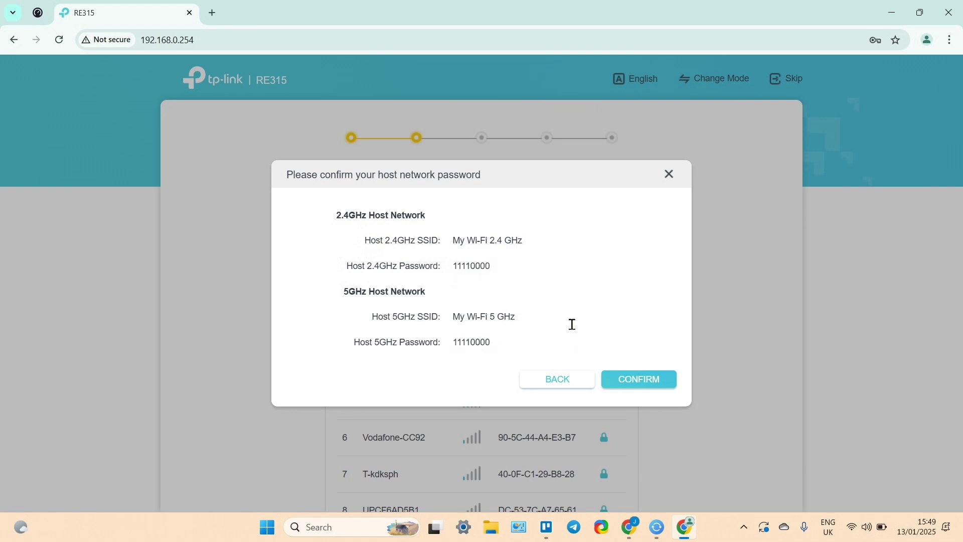
click(641, 387)
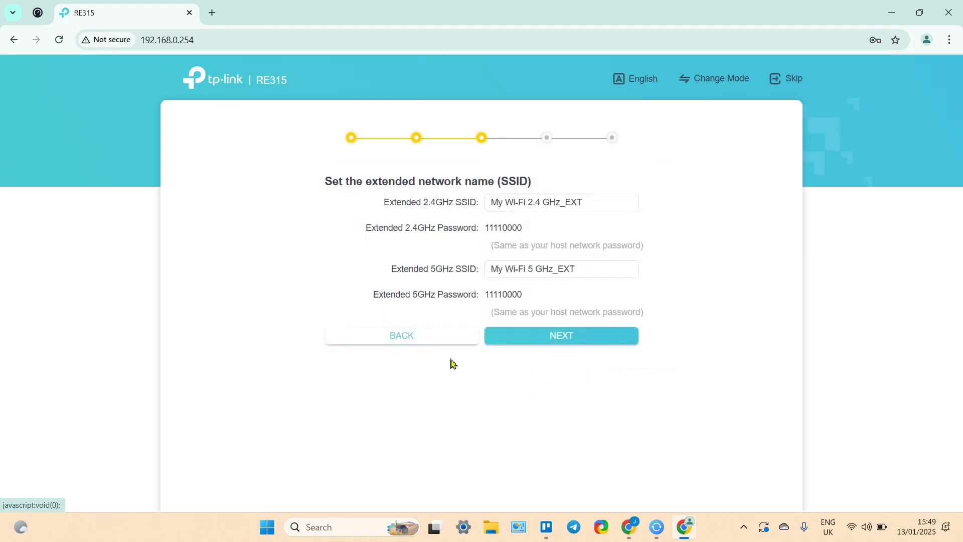
Replace 'My Wi-Fi 2.4' with 'Bedroom slow' and 'My Wi-Fi 5' with 'Bedroom' in the extended SSIDs, then apply.
drag(540, 206, 430, 211)
text(B)
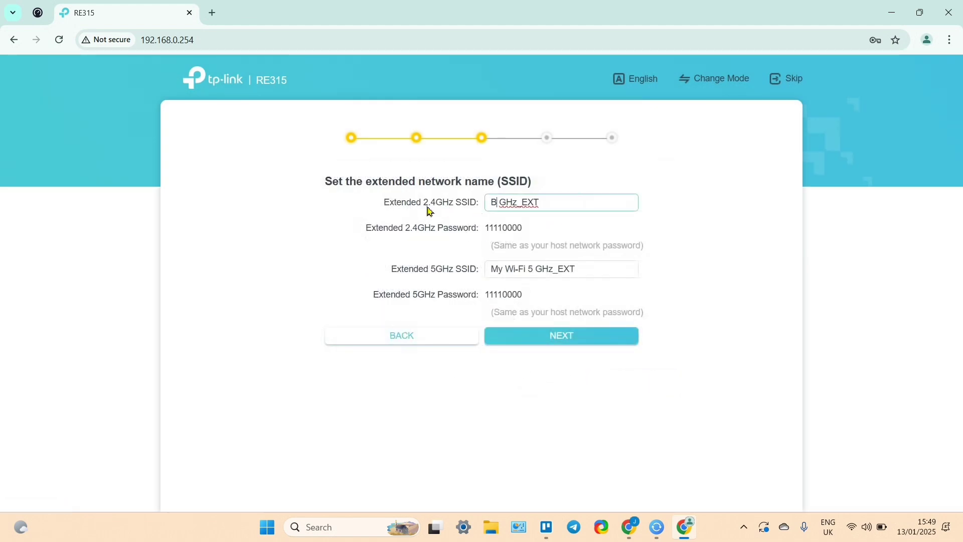
text(ed)
text(room slo)
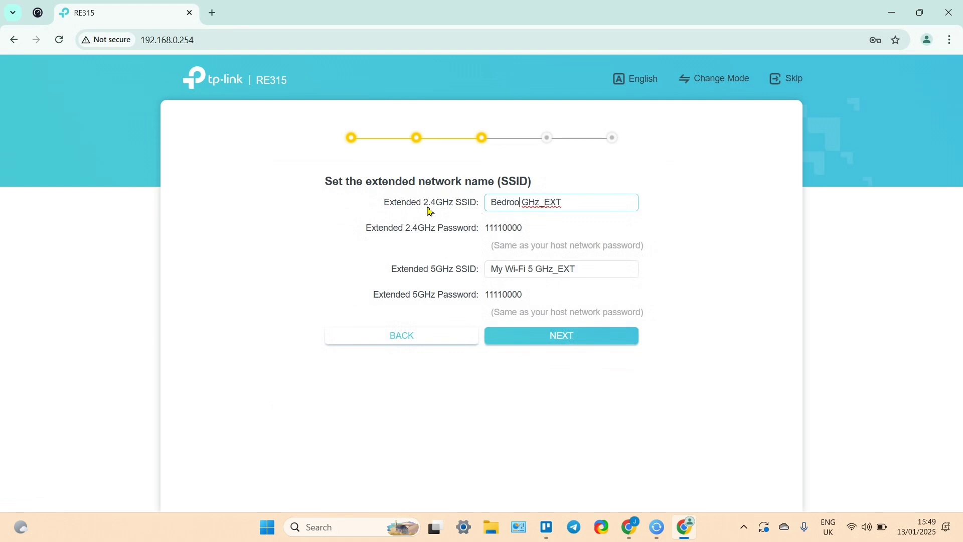
text(w)
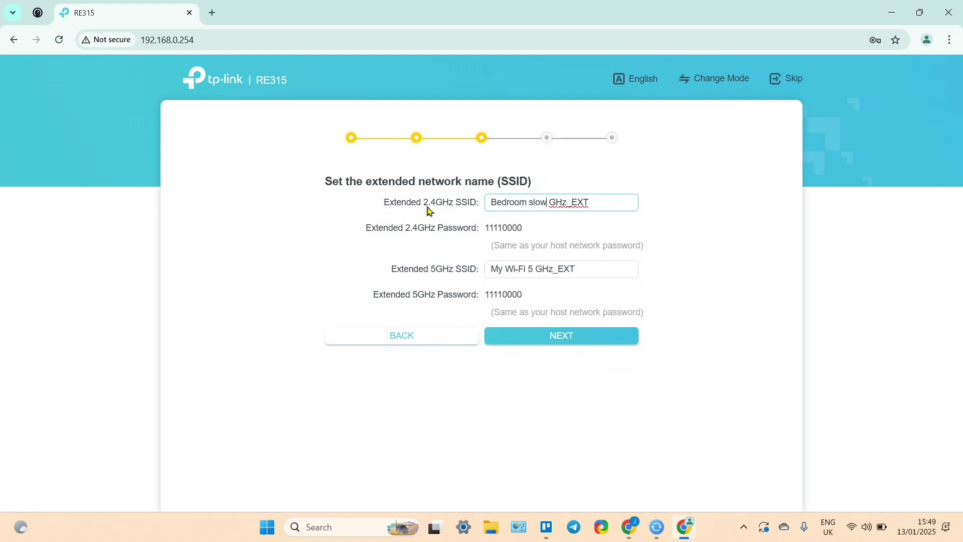
click(529, 271)
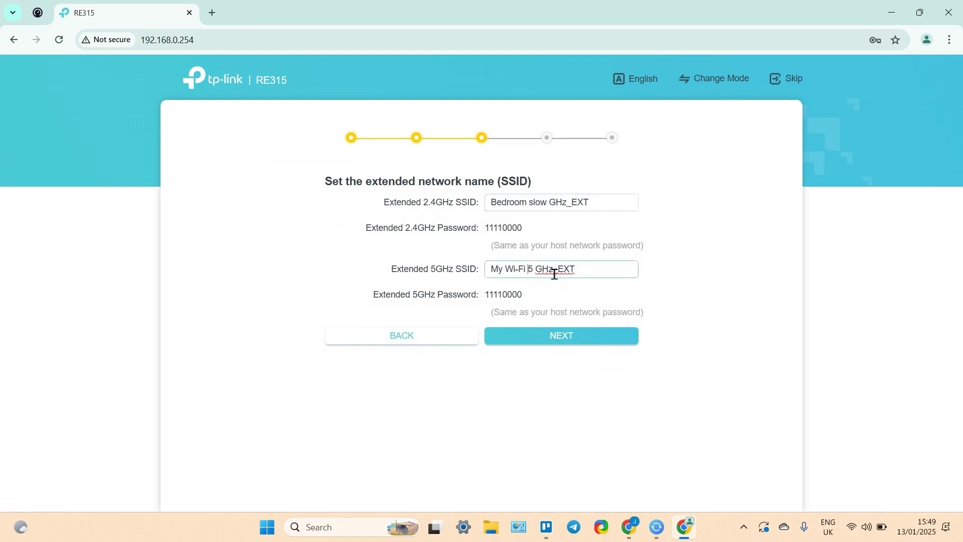
key(ctrl+shift+Left)
key(ctrl+shift+Left)
key(ctrl+shift+Left)
text(B)
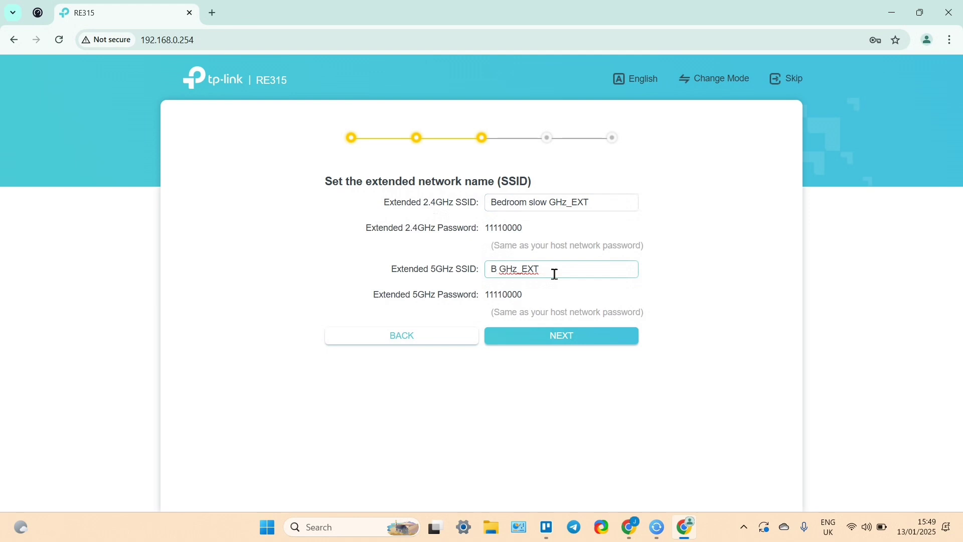
text(edroom)
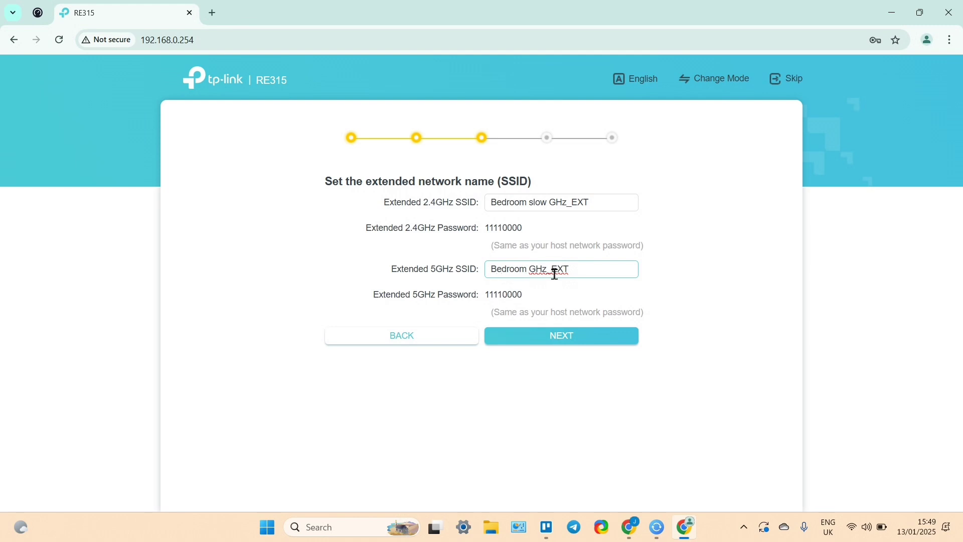
click(574, 342)
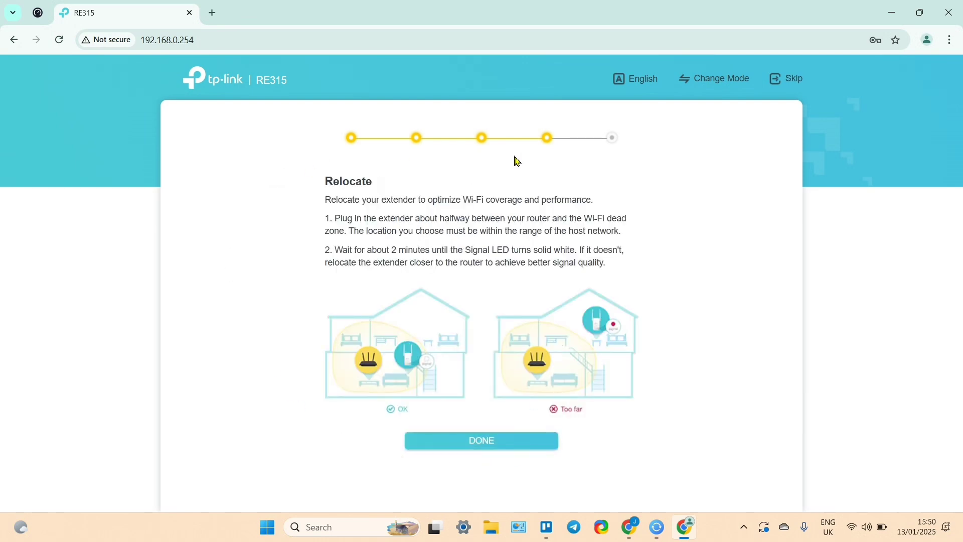
Dismiss the Relocate advice with DONE and bring up Windows Quick Settings.
click(481, 442)
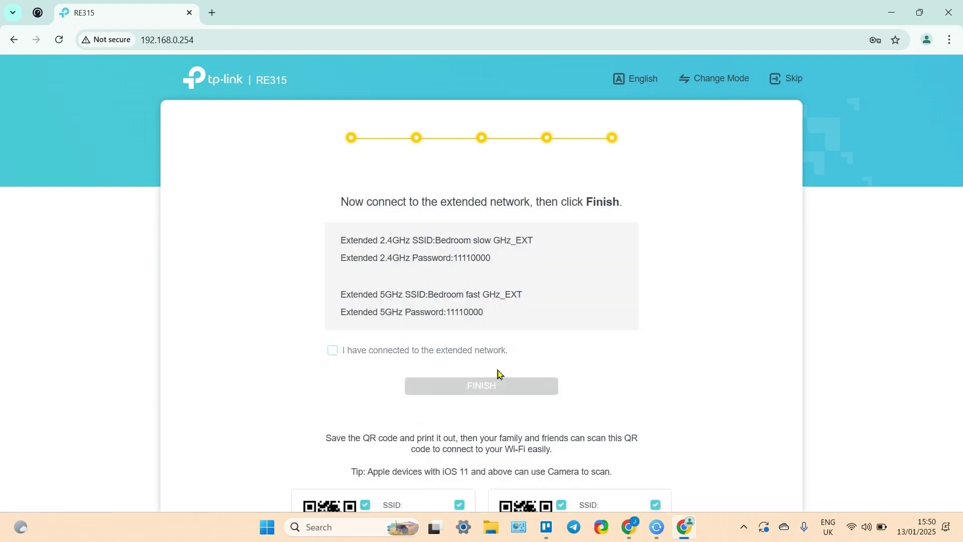
click(854, 525)
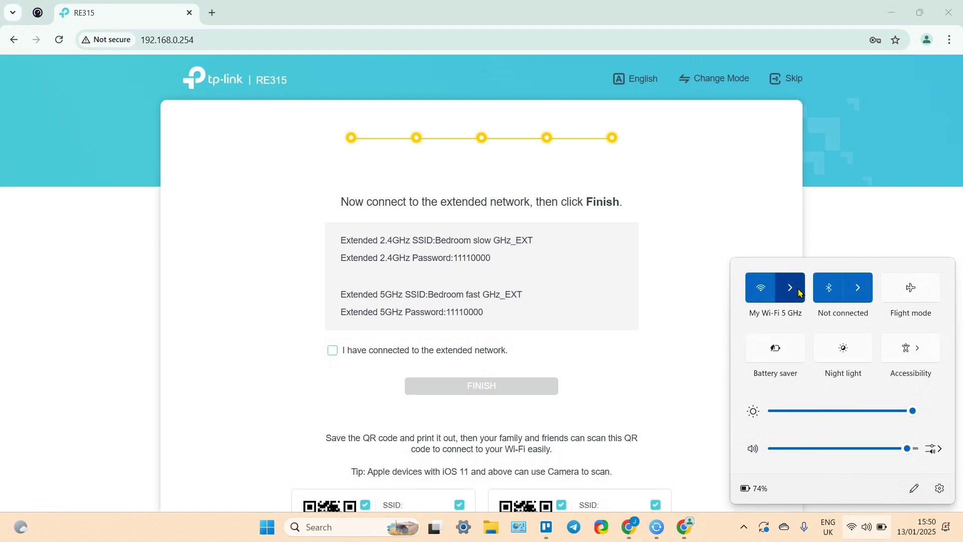
Pick Bedroom fast GHz_EXT from the Wi-Fi list and start connecting.
click(801, 293)
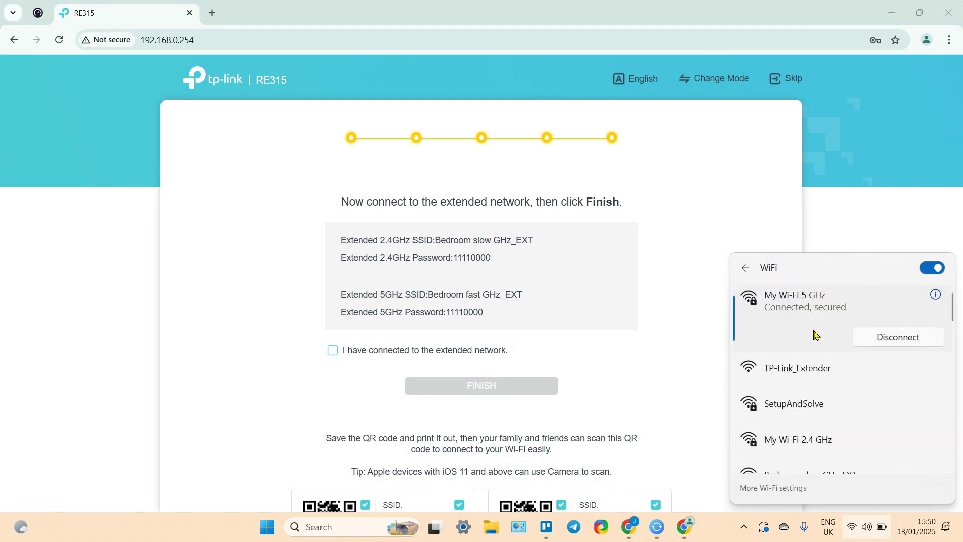
scroll(817, 335, down, 1)
scroll(817, 335, down, 1)
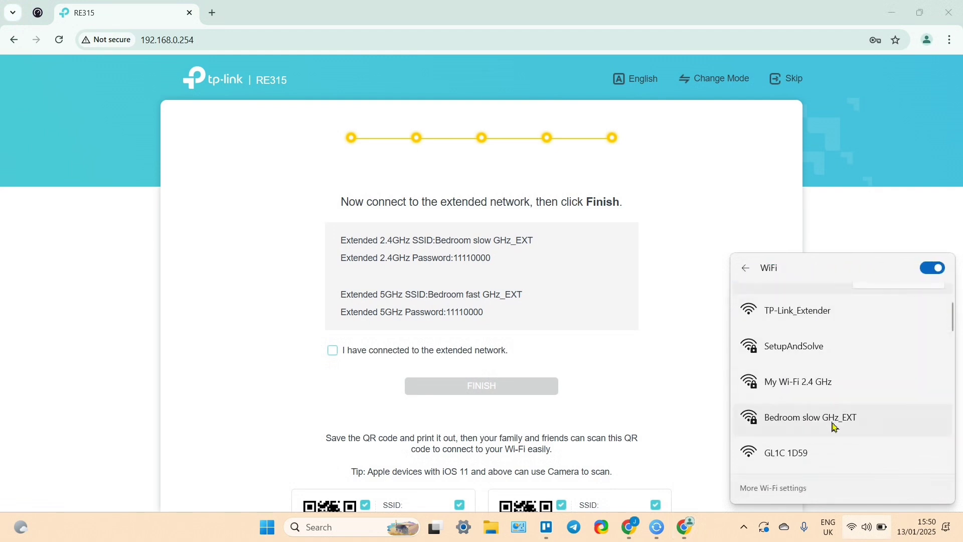
scroll(798, 445, down, 1)
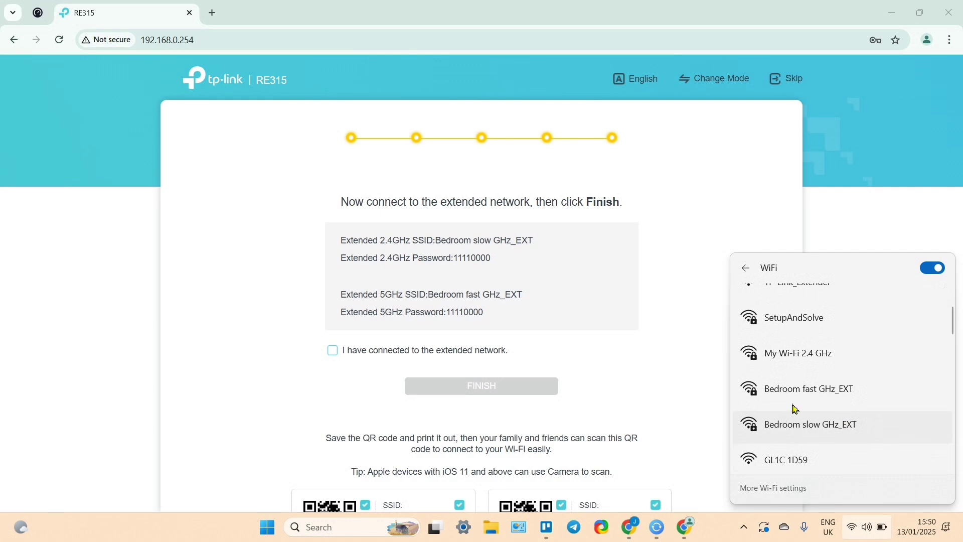
click(801, 390)
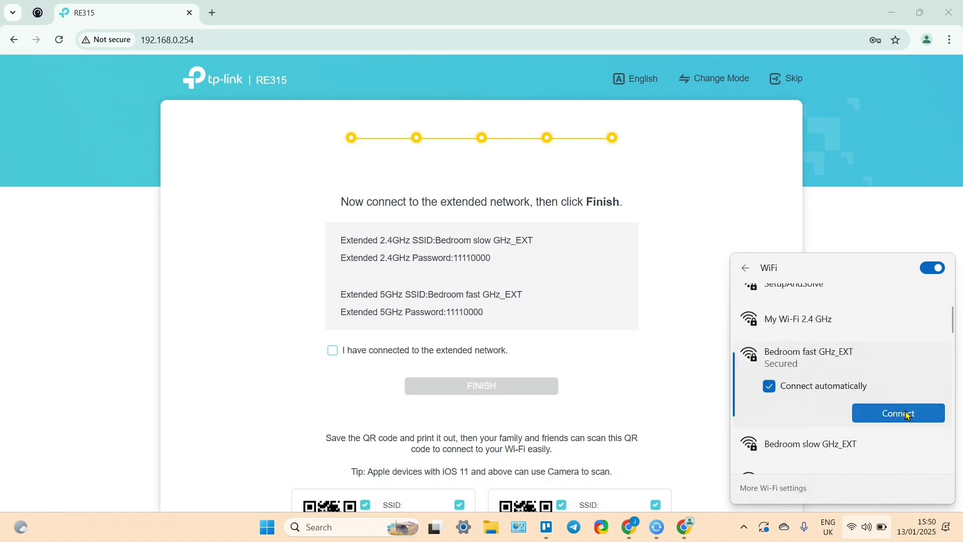
click(910, 415)
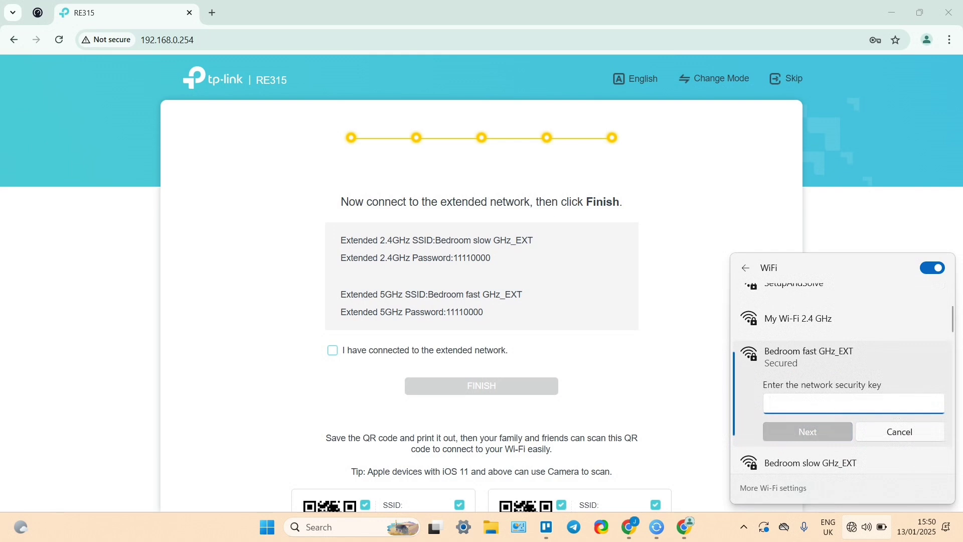
Enter and verify the security key, connect, and close the Wi-Fi panel.
text(11)
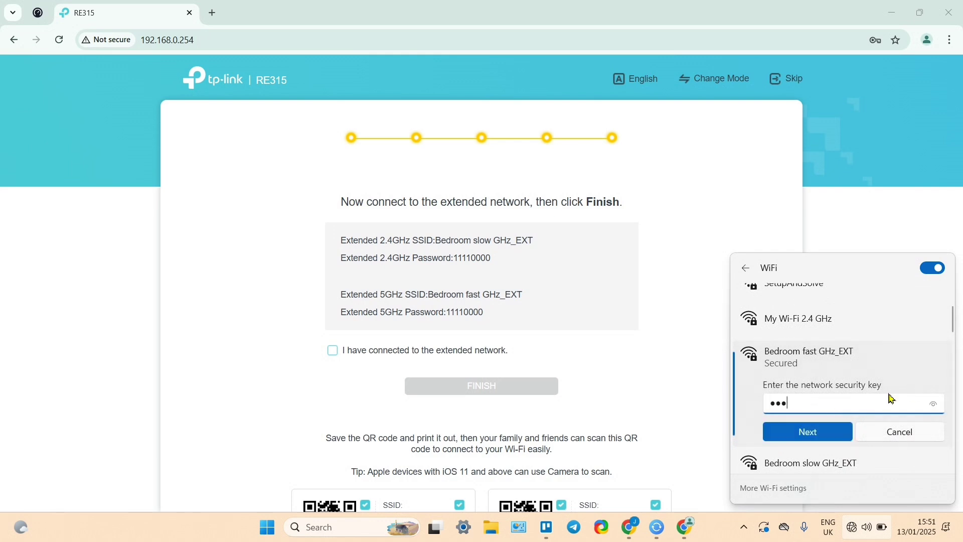
click(935, 405)
click(935, 405)
click(803, 432)
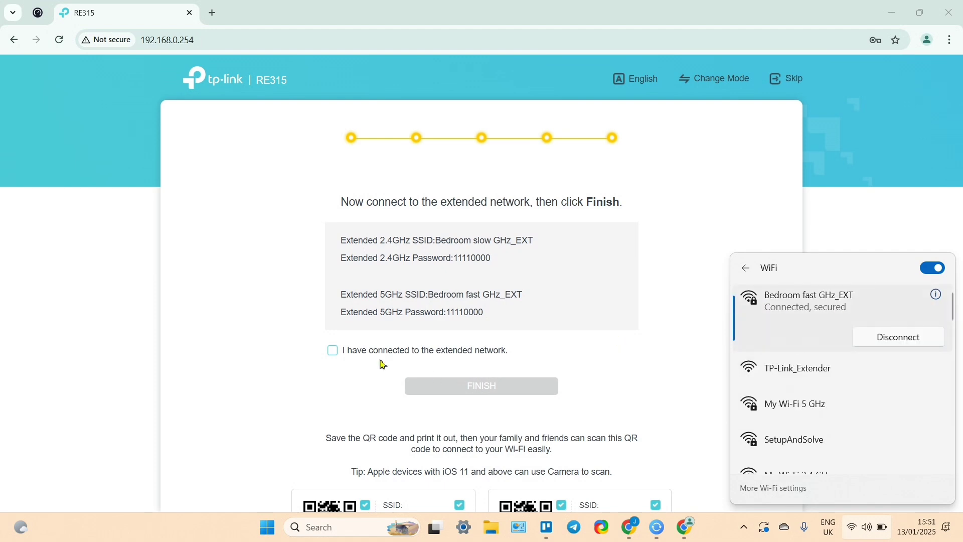
click(661, 348)
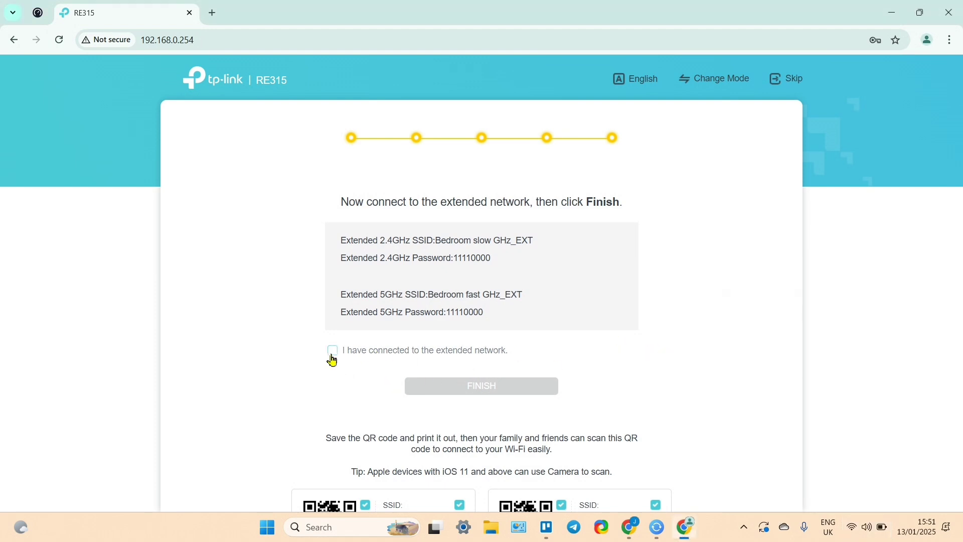
Finish the quick setup, sign back in with the admin password, and open Settings.
click(333, 357)
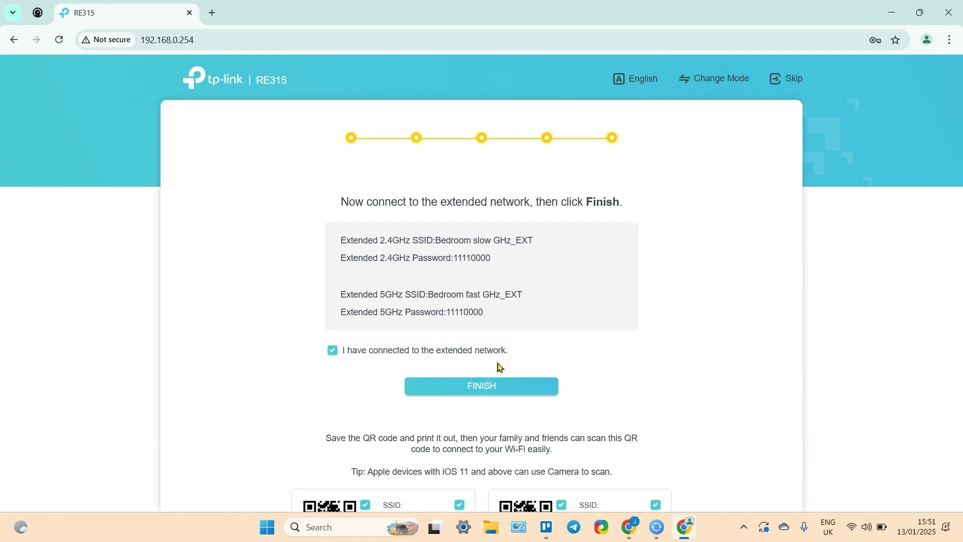
click(477, 392)
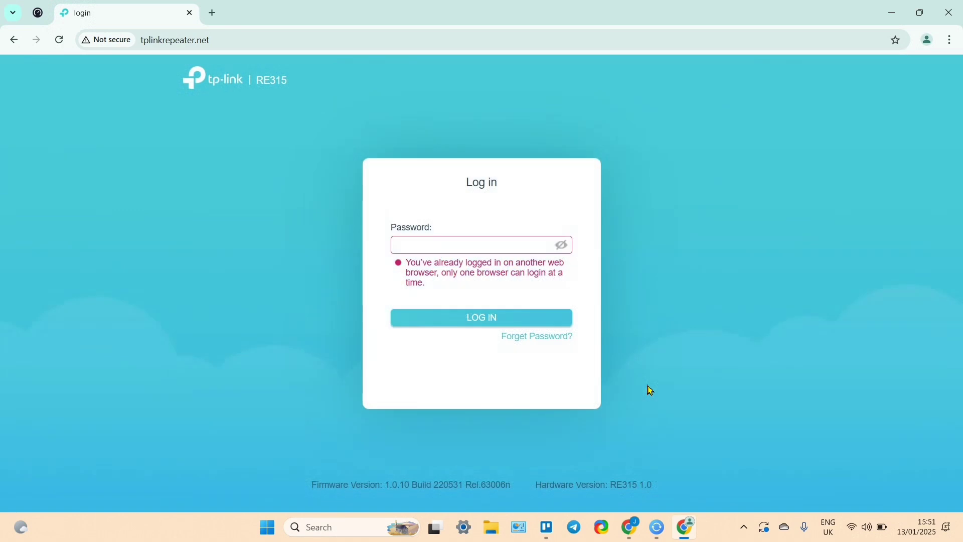
click(562, 246)
click(505, 250)
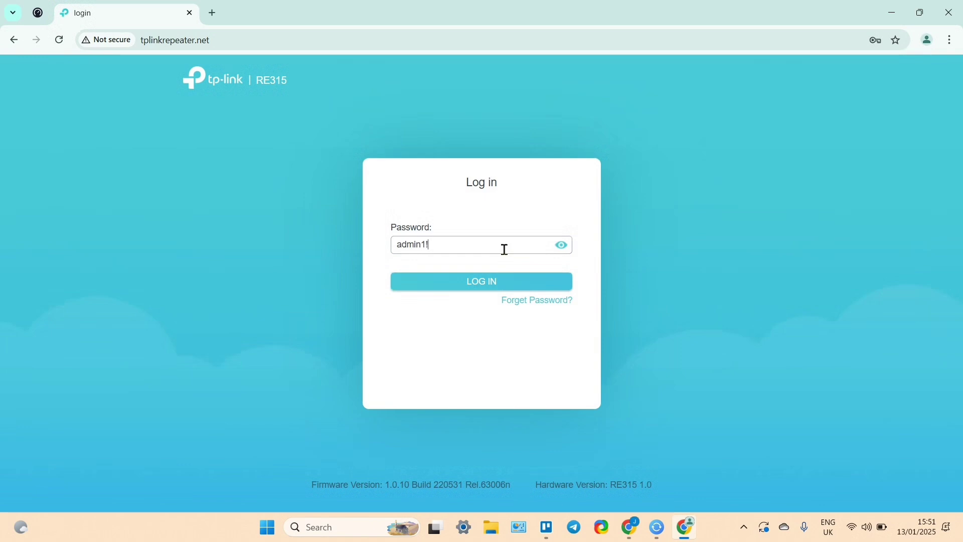
click(467, 287)
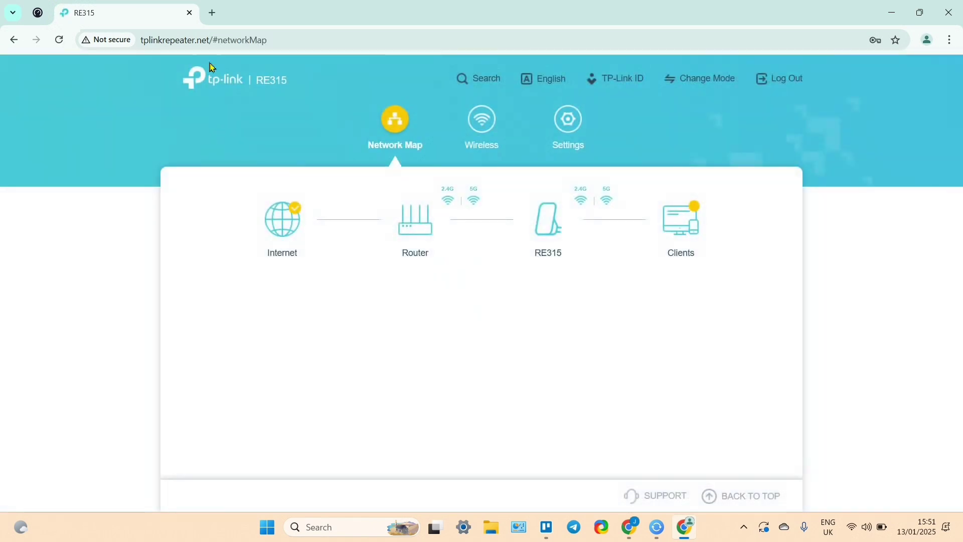
click(169, 46)
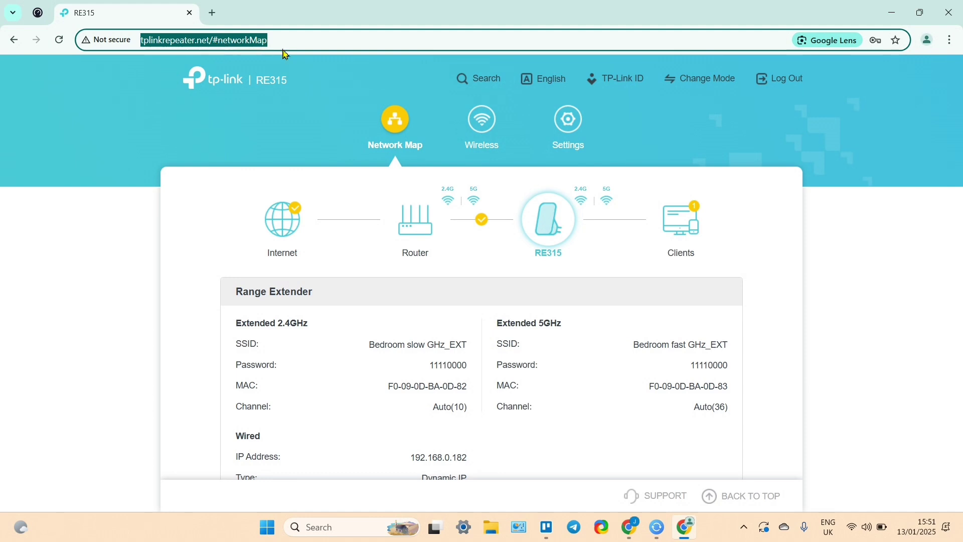
click(572, 123)
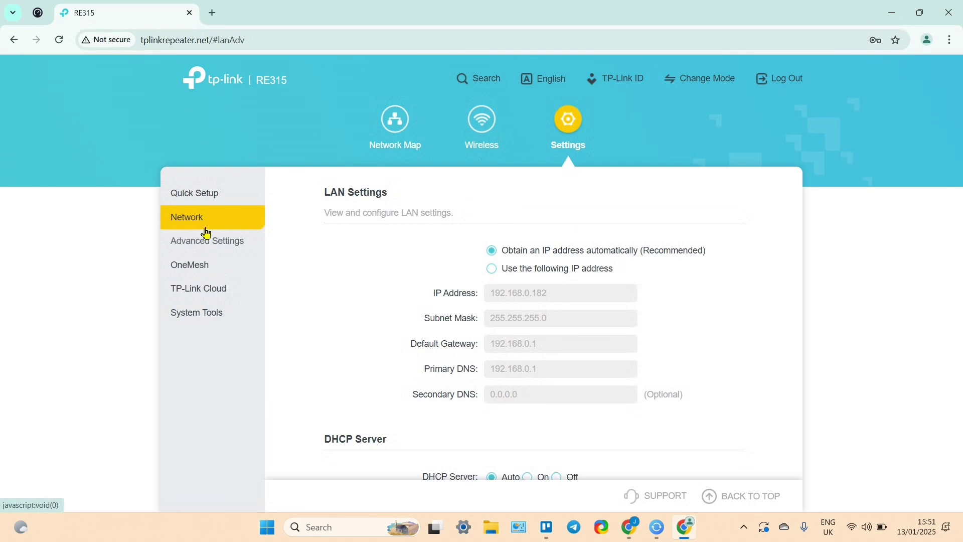
Browse the High Speed, Power Schedule, Access Control, LED Control, Wi-Fi Coverage and OneMesh pages.
scroll(508, 302, down, 3)
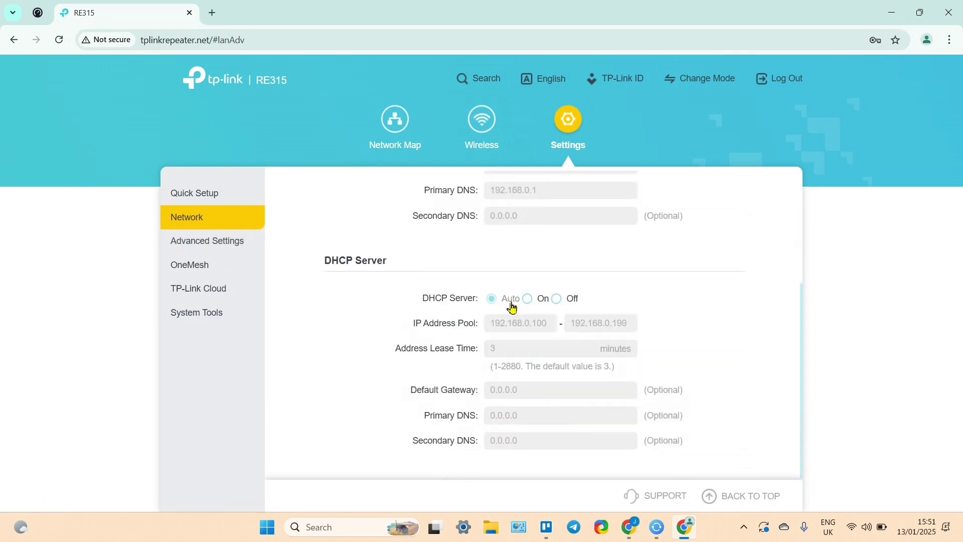
scroll(538, 315, up, 3)
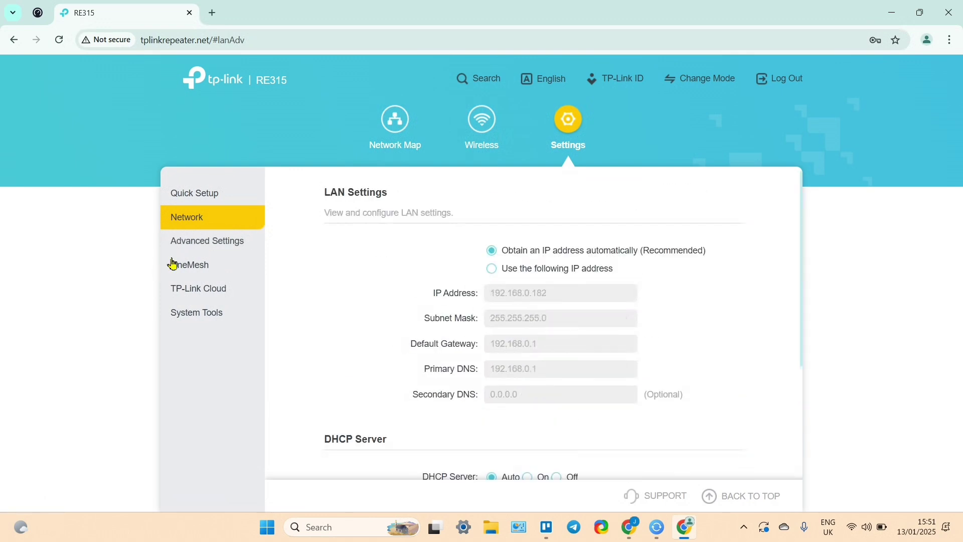
click(200, 246)
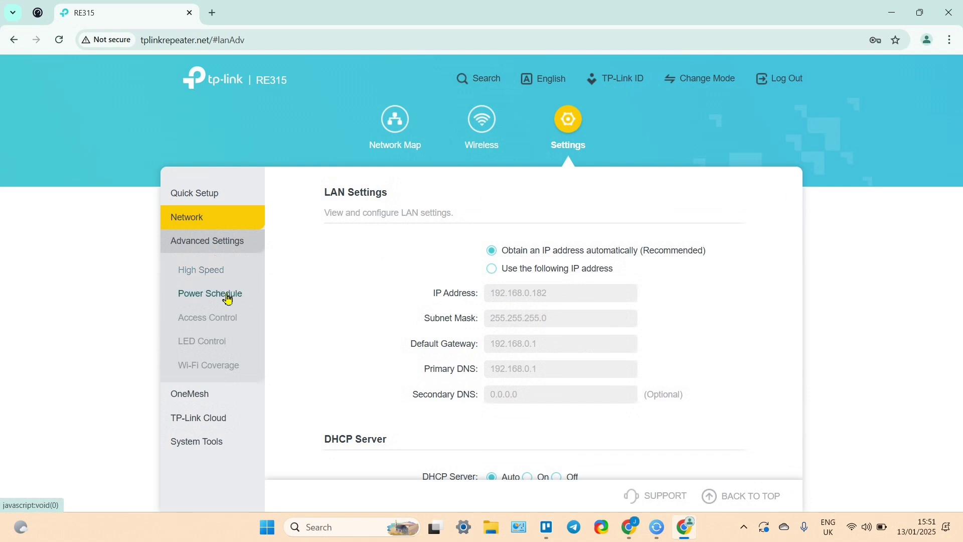
click(204, 269)
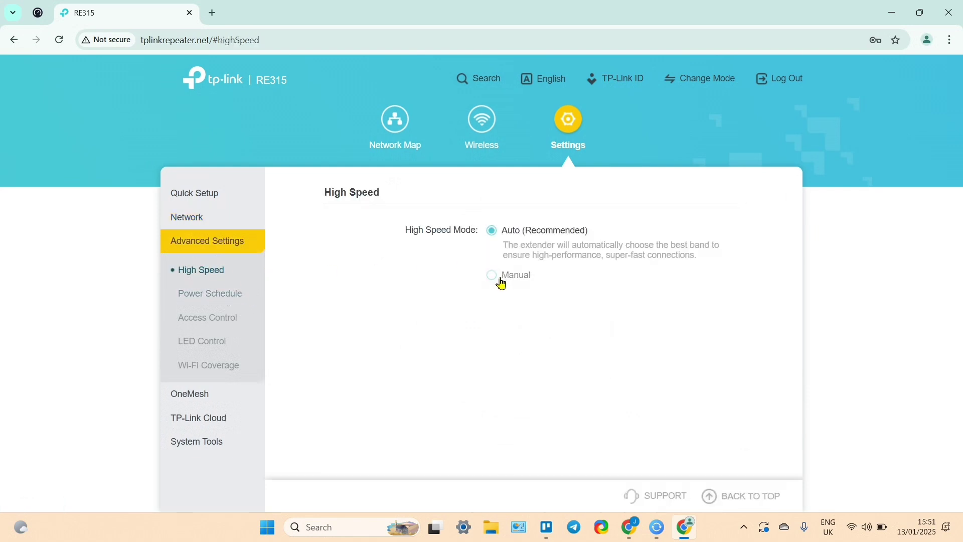
click(211, 295)
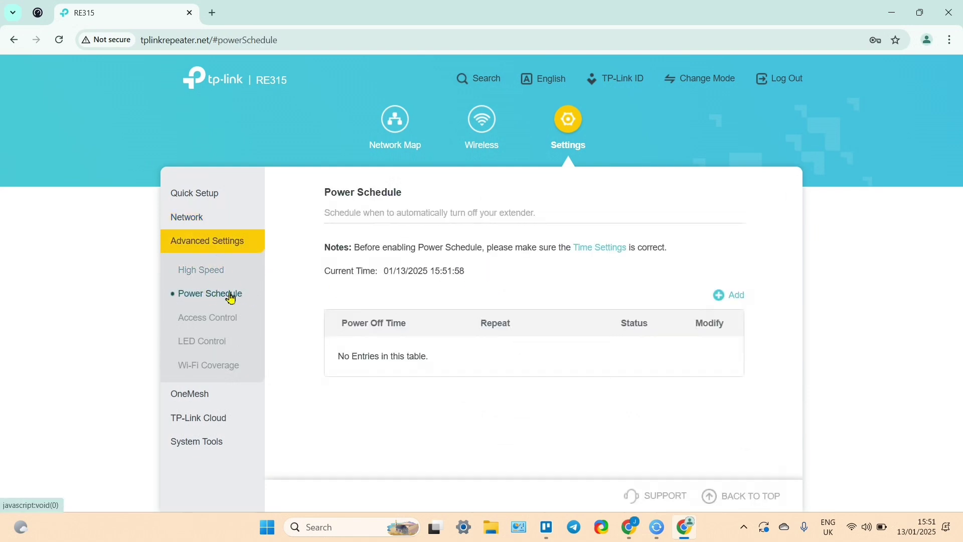
click(226, 325)
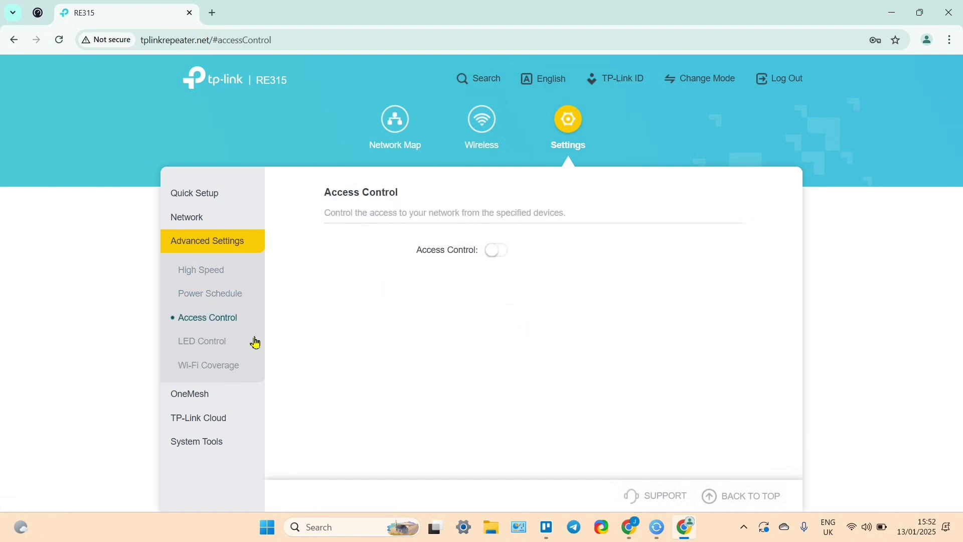
click(201, 344)
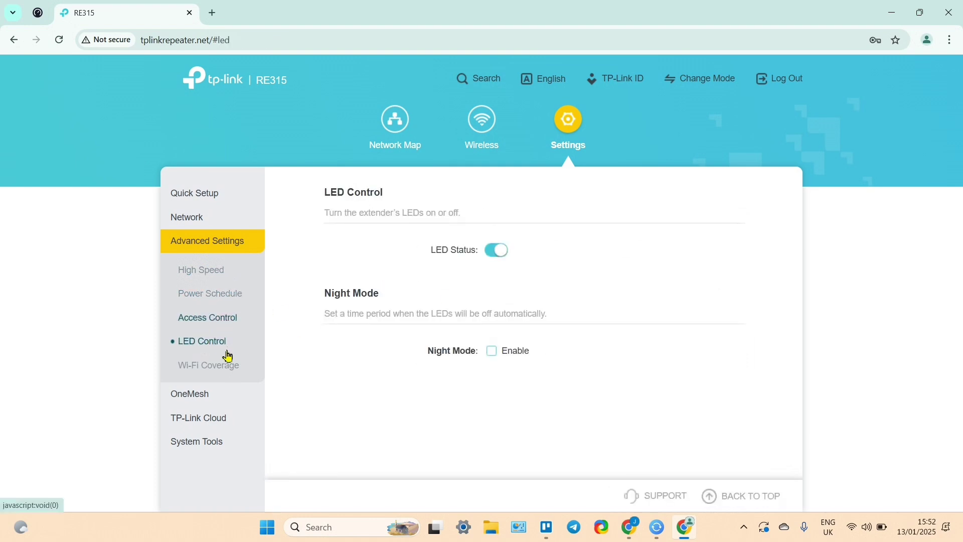
click(225, 375)
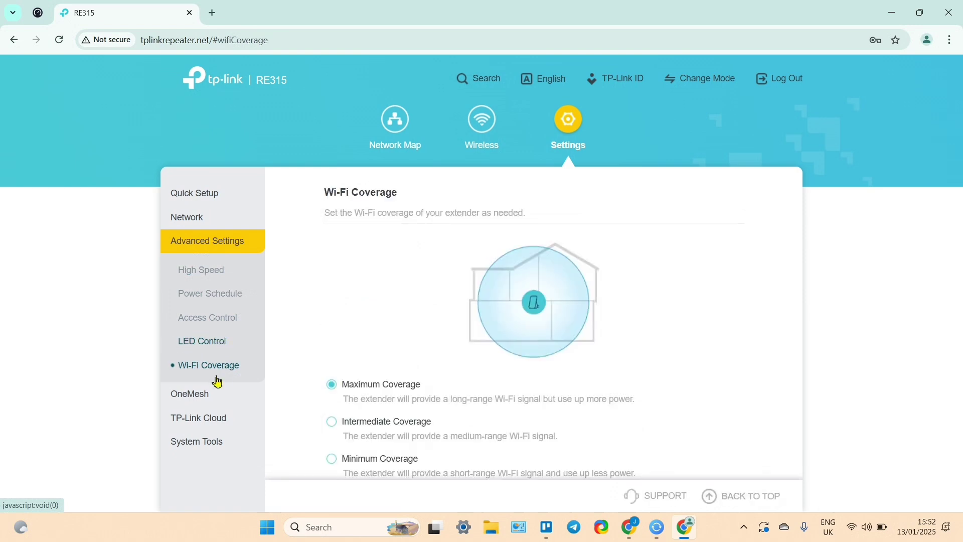
click(201, 393)
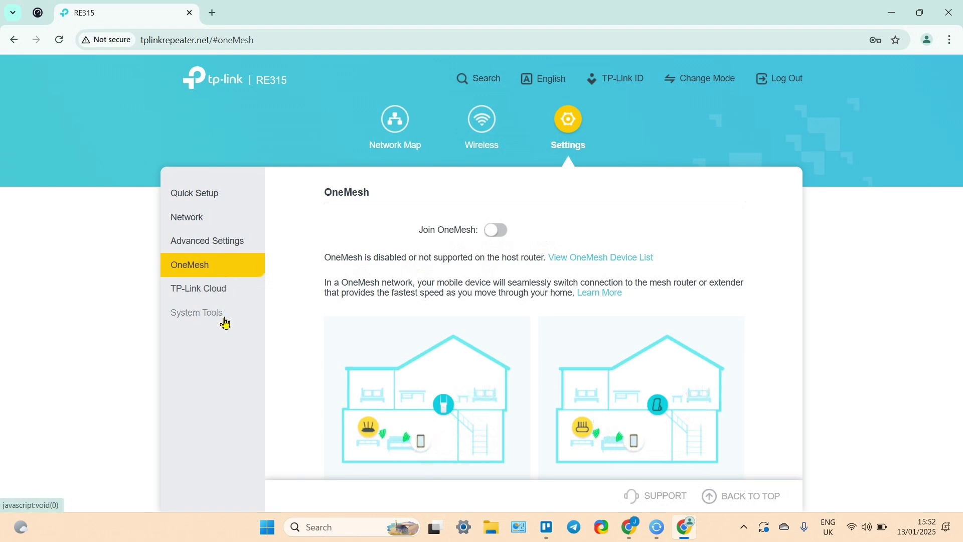
Back up the extender settings from System Tools > Backup & Restore and keep the config (4).bin download.
click(214, 295)
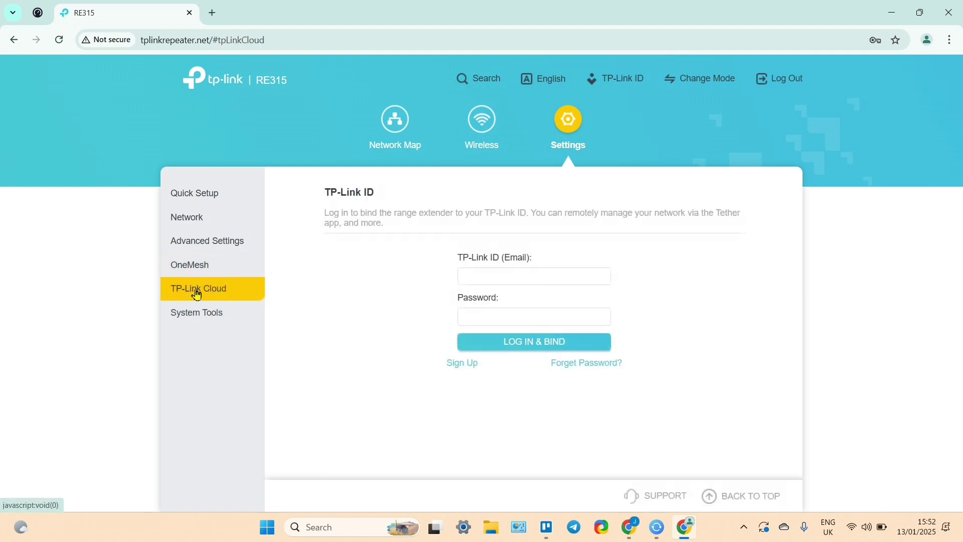
click(203, 315)
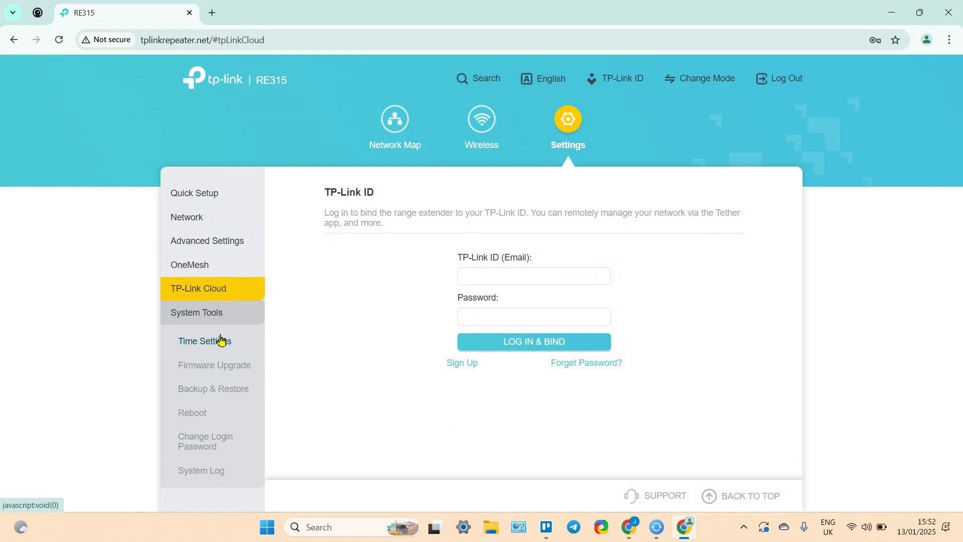
click(223, 396)
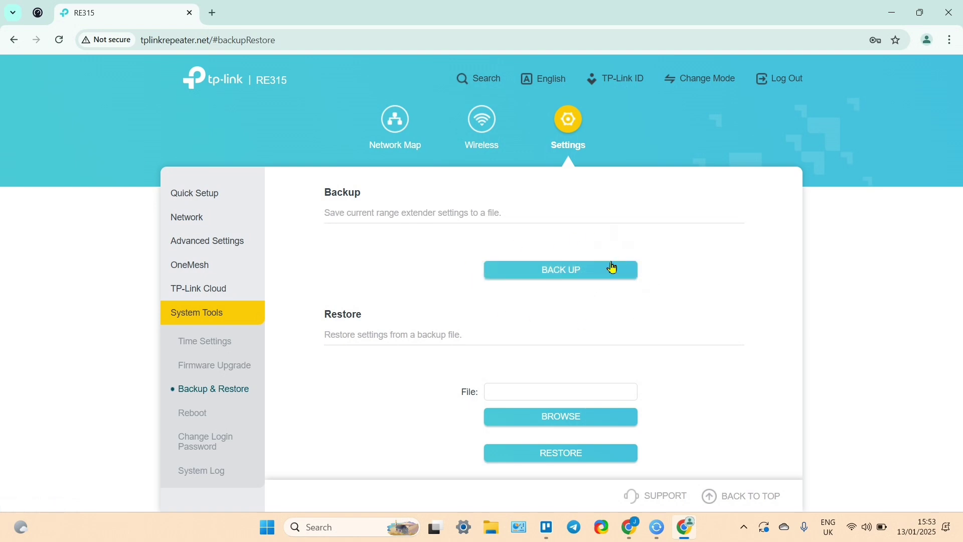
click(597, 275)
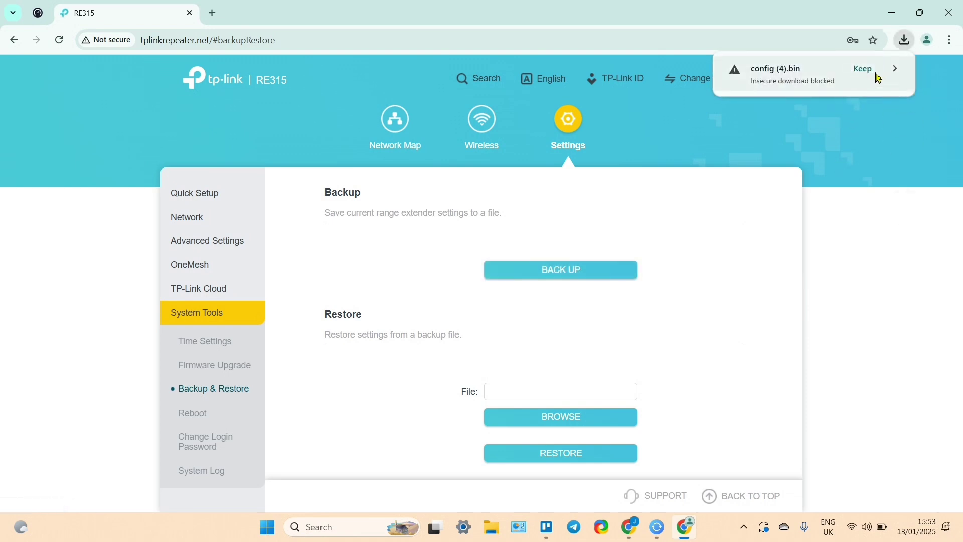
click(864, 72)
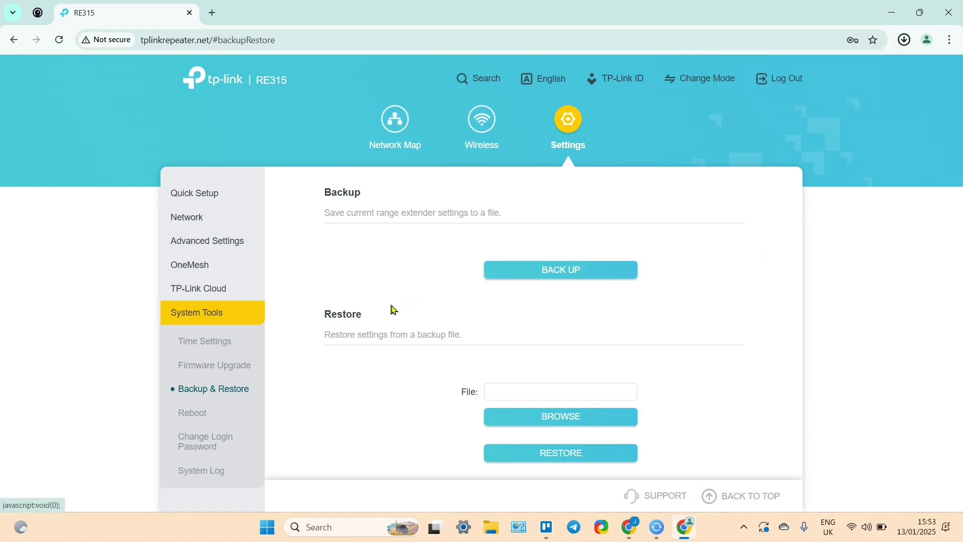
Look over the Reboot page, then return to the Backup & Restore page.
click(199, 415)
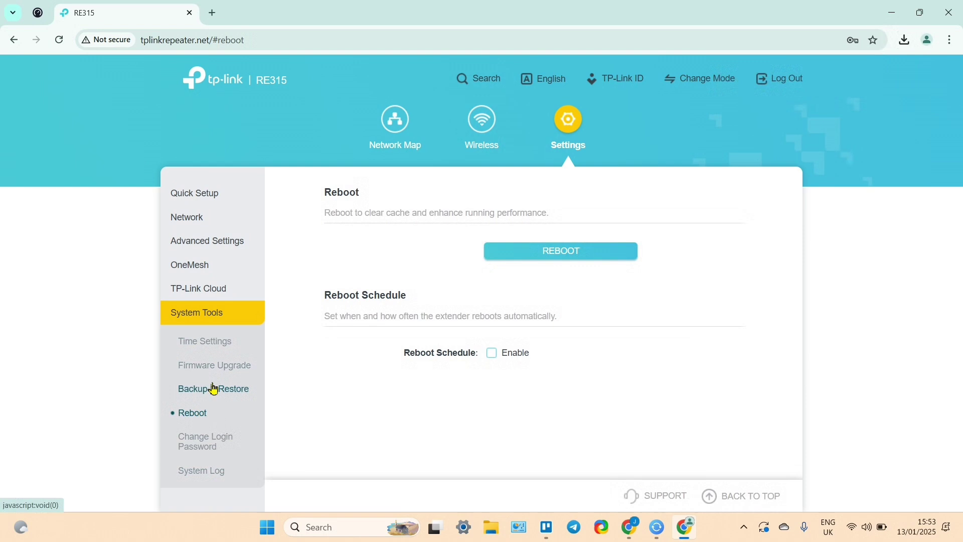
click(206, 389)
scroll(488, 370, up, 4)
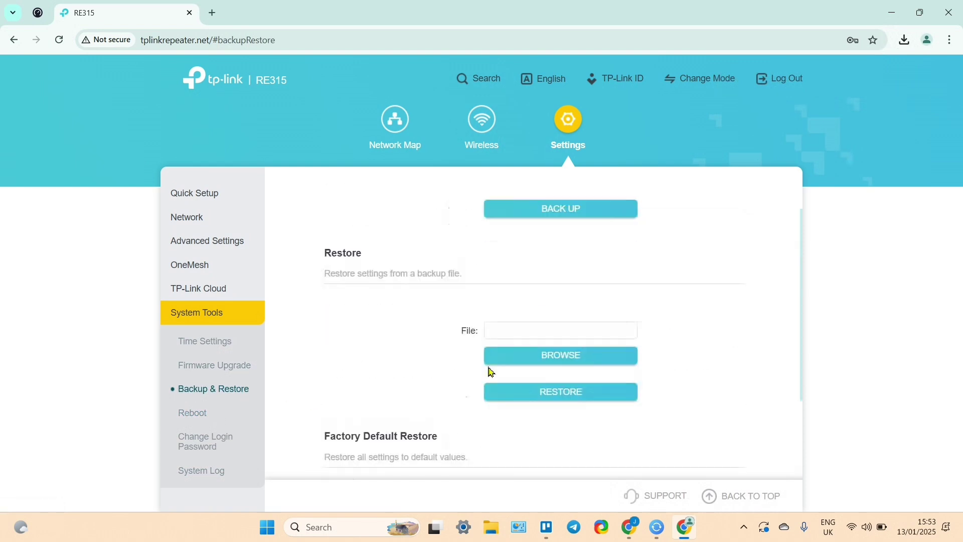